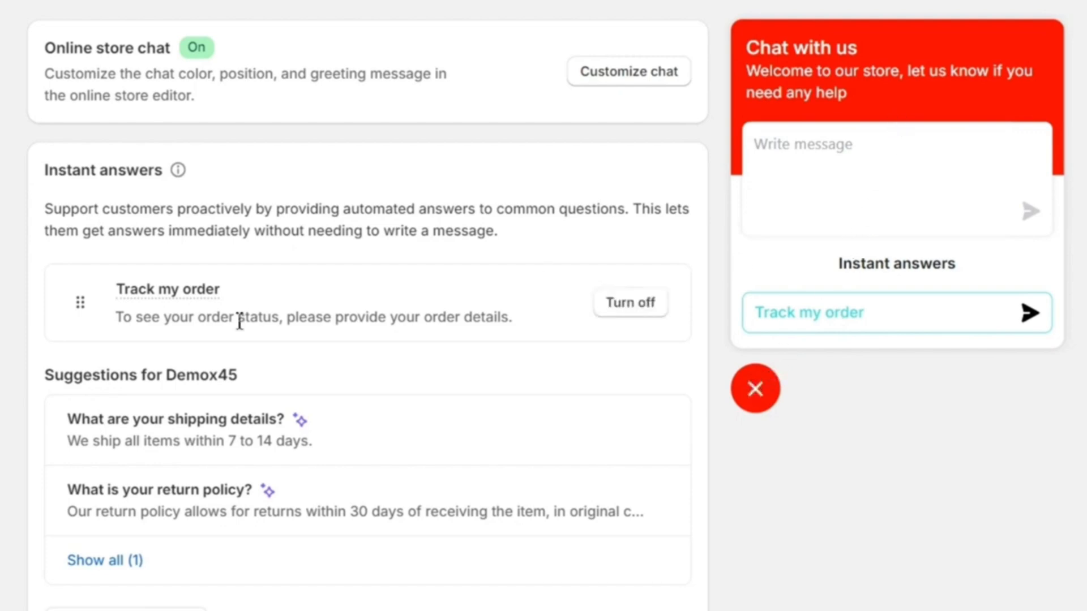
# Step: Create an instant answer from the 'What are your shipping details?' suggestion and review its question and answer text
pyautogui.scroll(-4, 209, 322)
pyautogui.scroll(4, 209, 322)
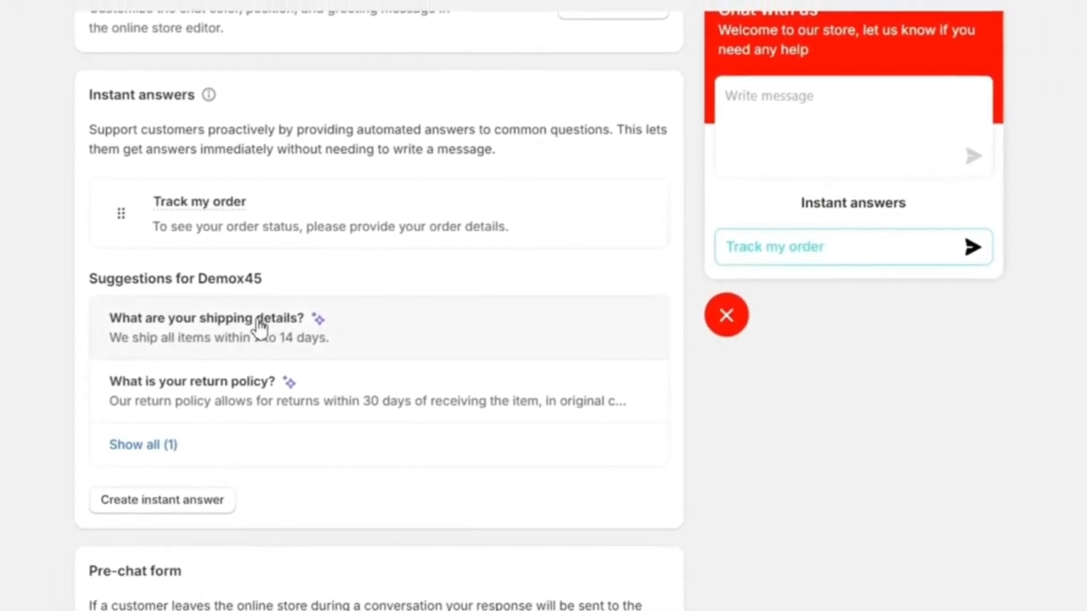
pyautogui.click(260, 327)
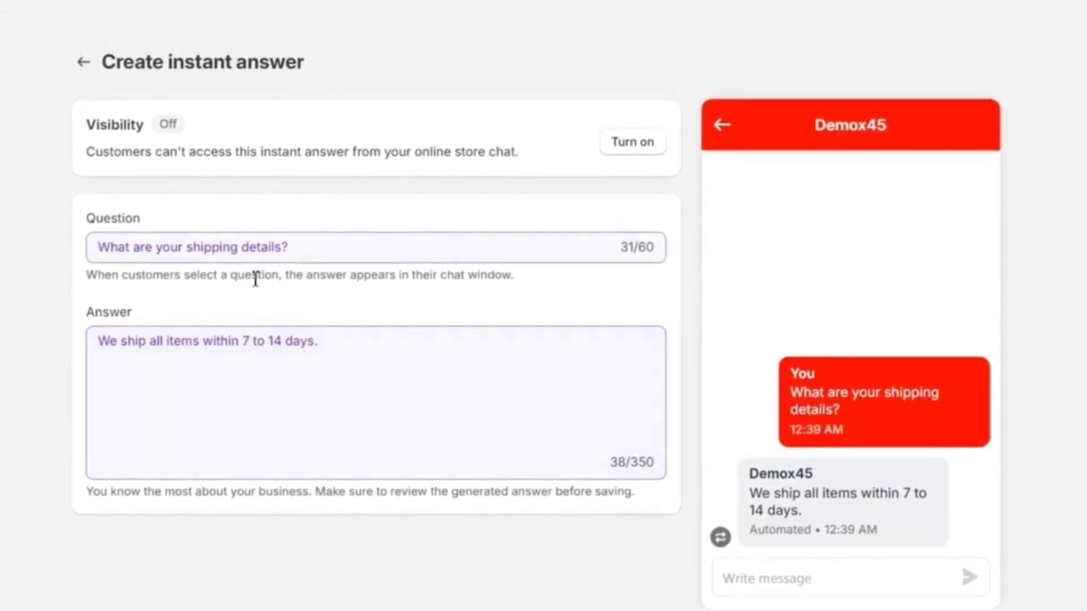
pyautogui.tripleClick(154, 260)
pyautogui.click(279, 250)
pyautogui.tripleClick(243, 354)
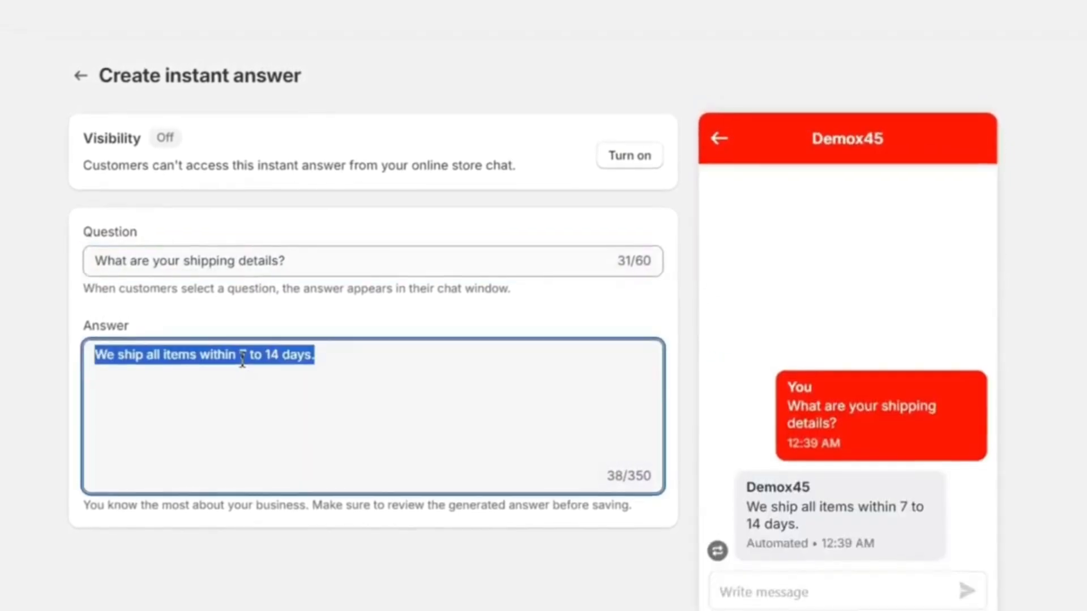
pyautogui.click(242, 355)
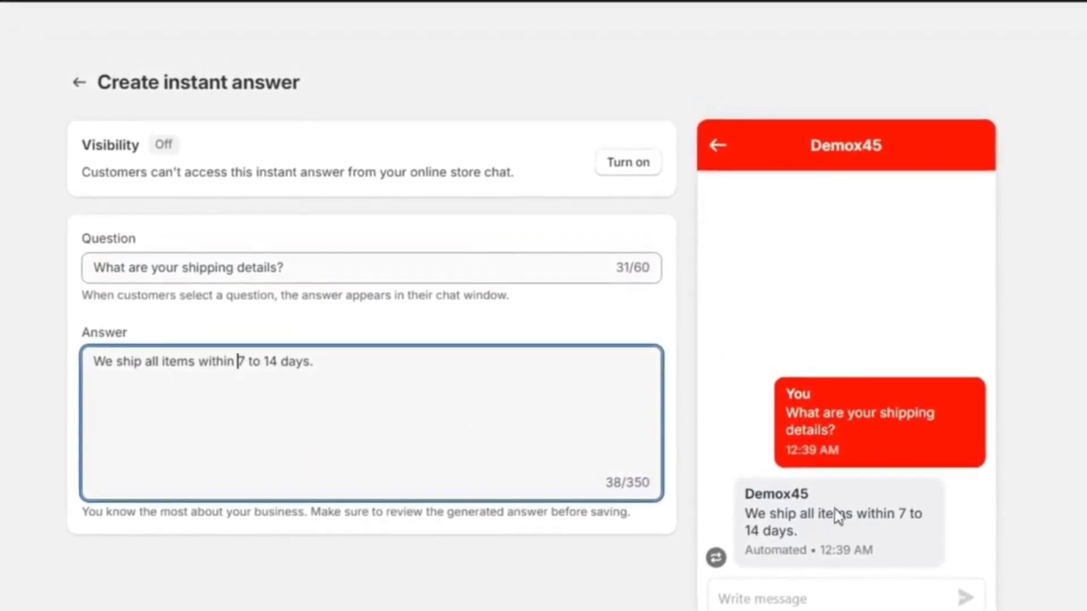
pyautogui.tripleClick(202, 268)
pyautogui.click(199, 278)
pyautogui.tripleClick(187, 375)
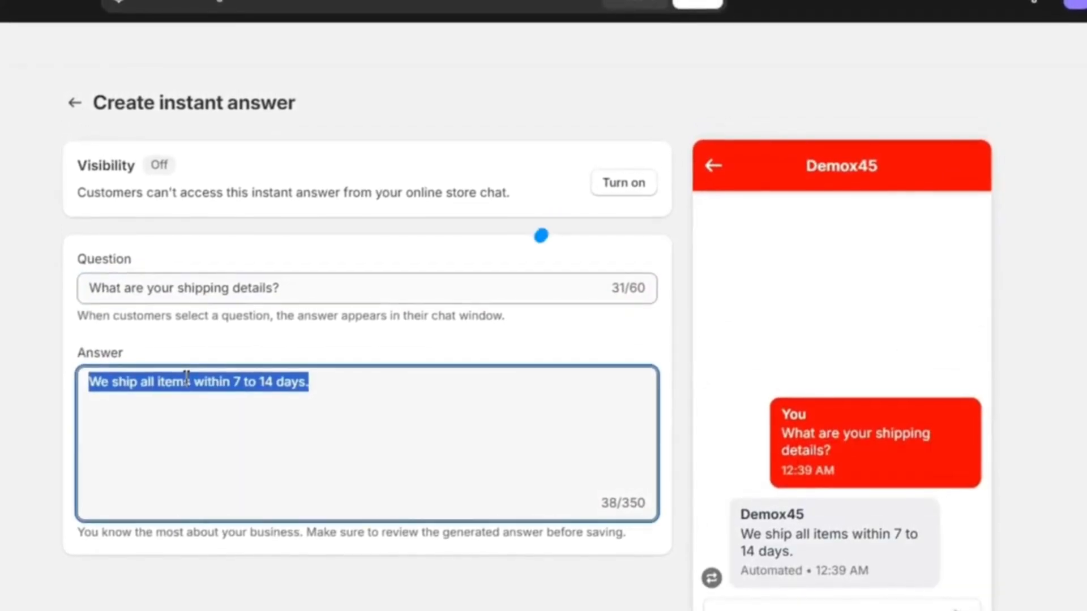
pyautogui.click(187, 375)
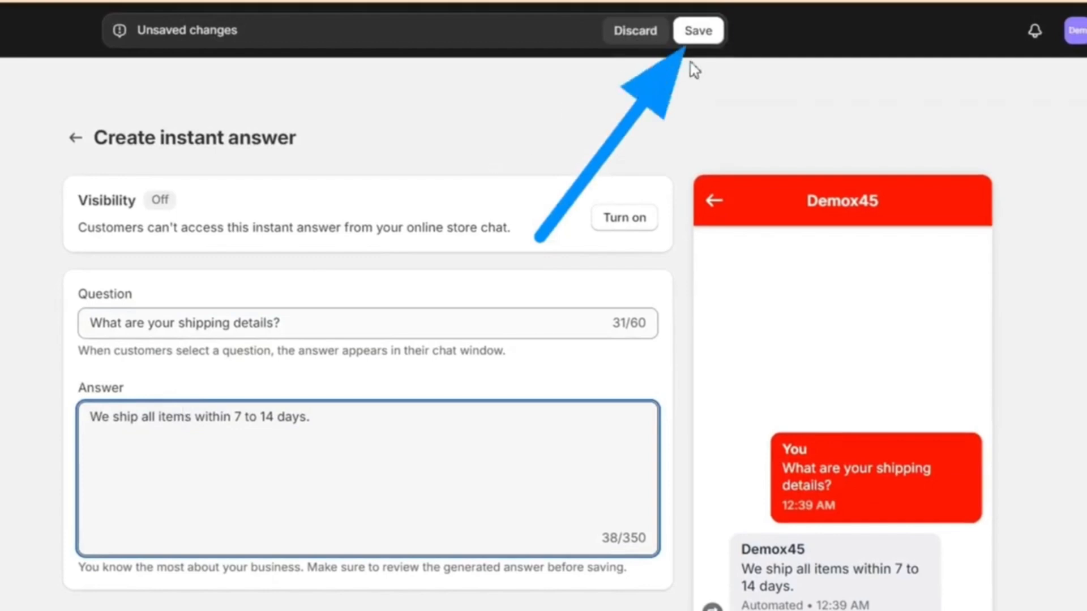
# Step: Save the shipping details instant answer, turn its visibility on, and return to chat settings
pyautogui.click(699, 36)
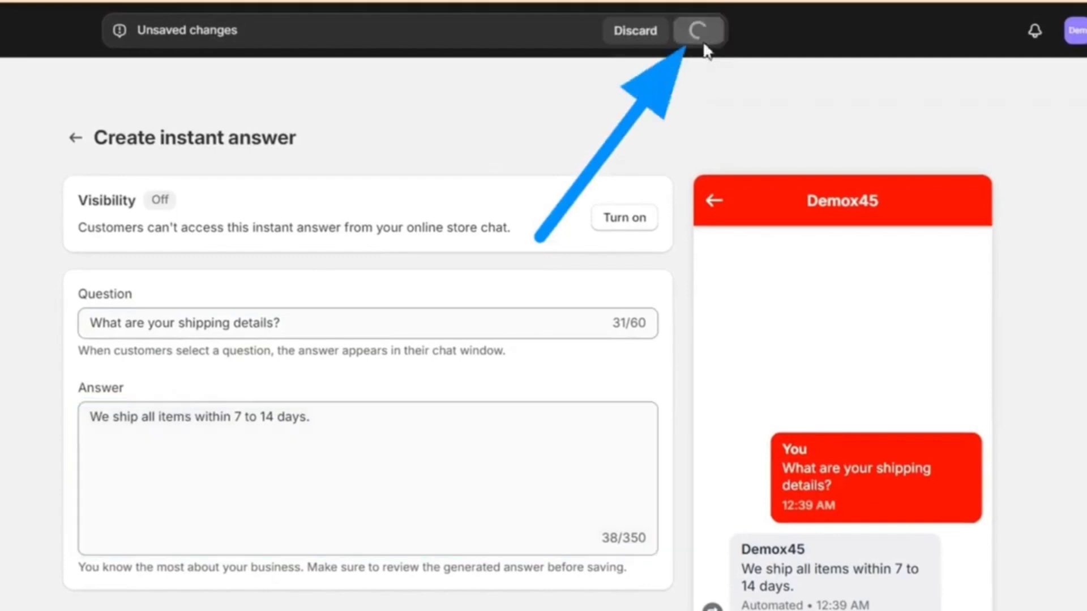
pyautogui.click(628, 220)
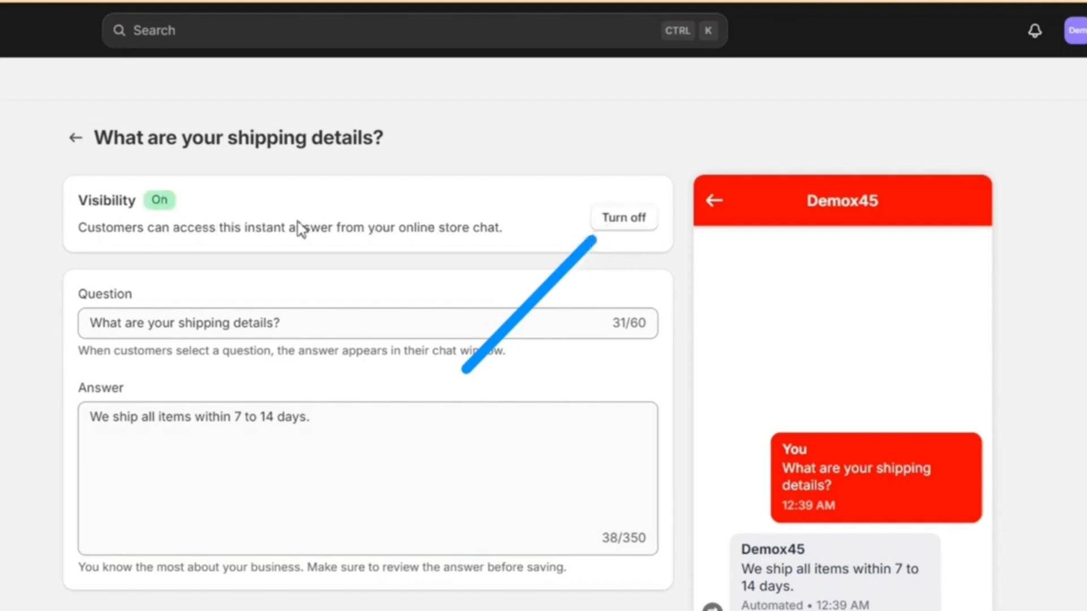
pyautogui.click(151, 322)
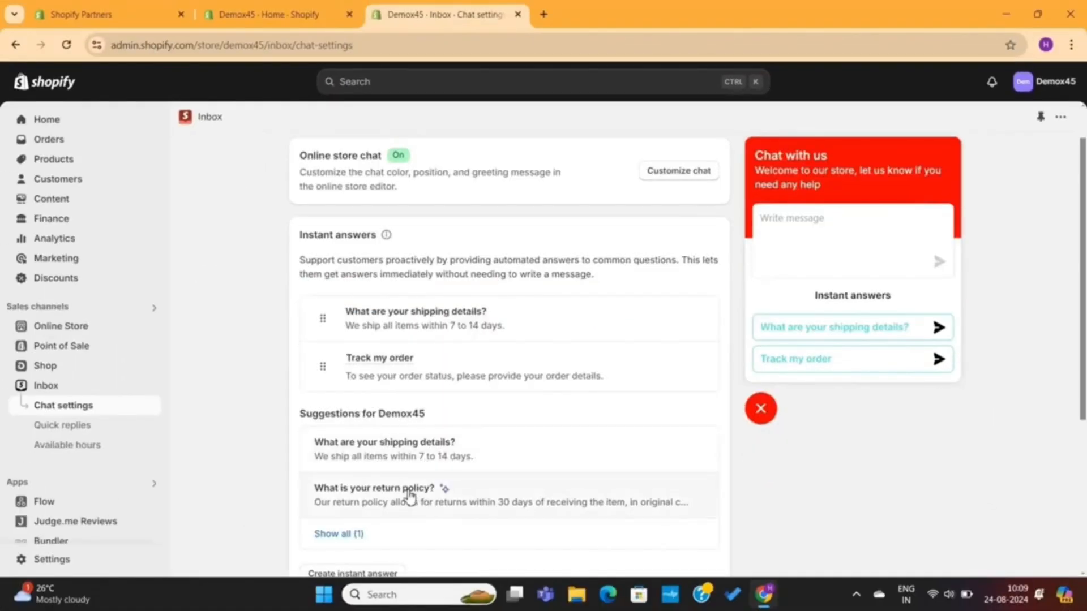
# Step: Add the 'What is your return policy?' suggestion as an instant answer, turn its visibility on, and save it
pyautogui.click(410, 497)
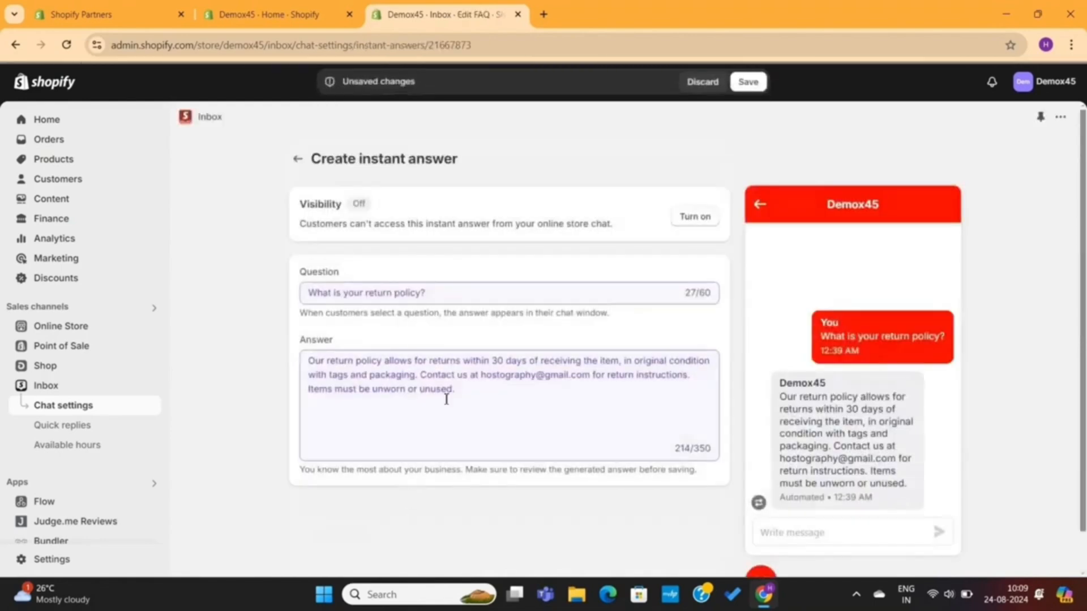
pyautogui.click(696, 218)
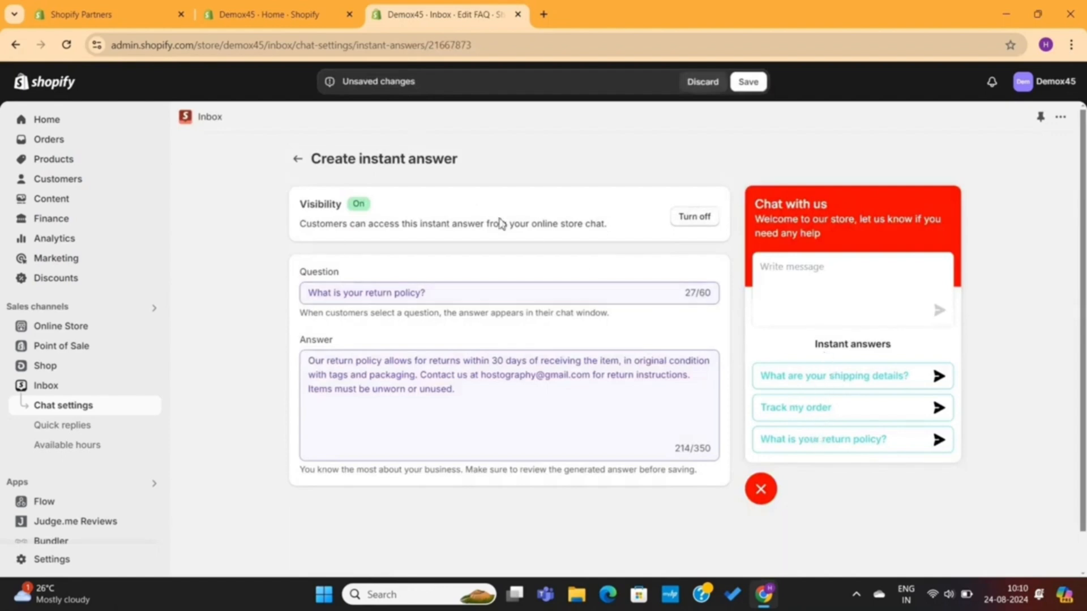
pyautogui.click(295, 161)
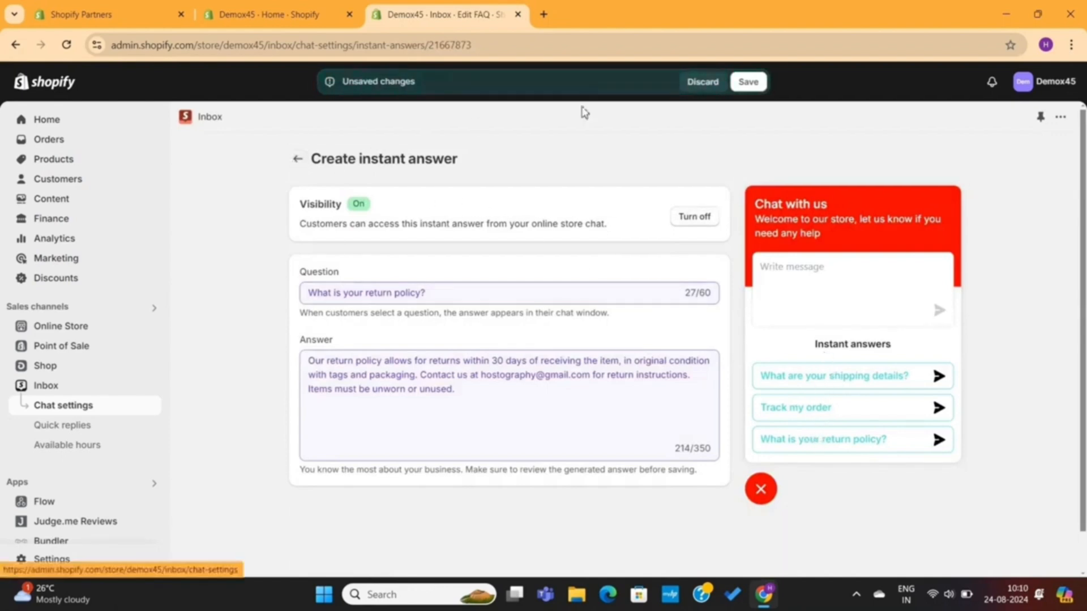
pyautogui.click(745, 82)
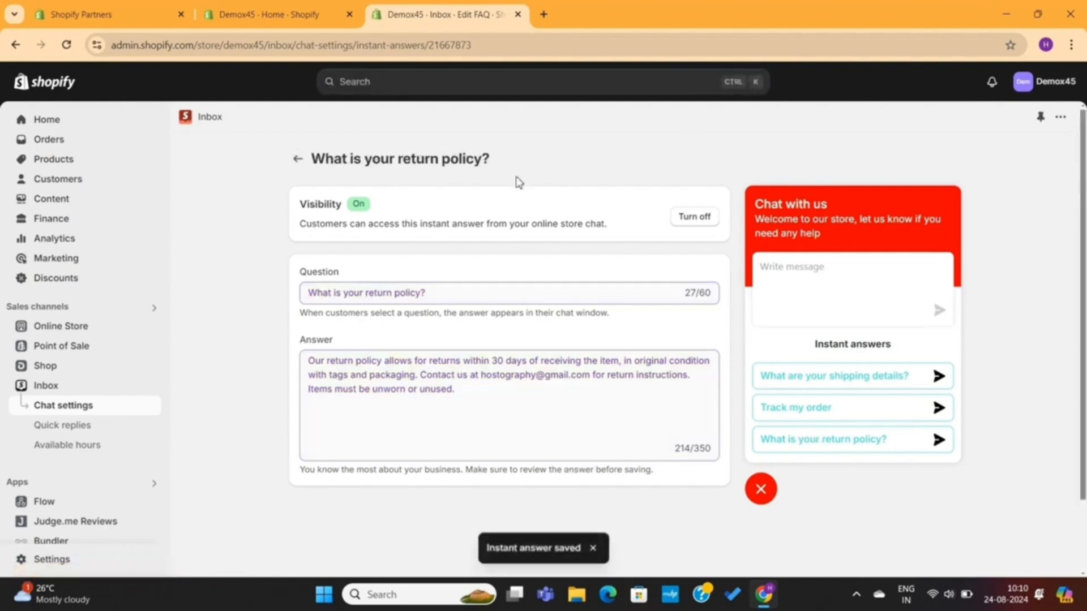
pyautogui.click(298, 159)
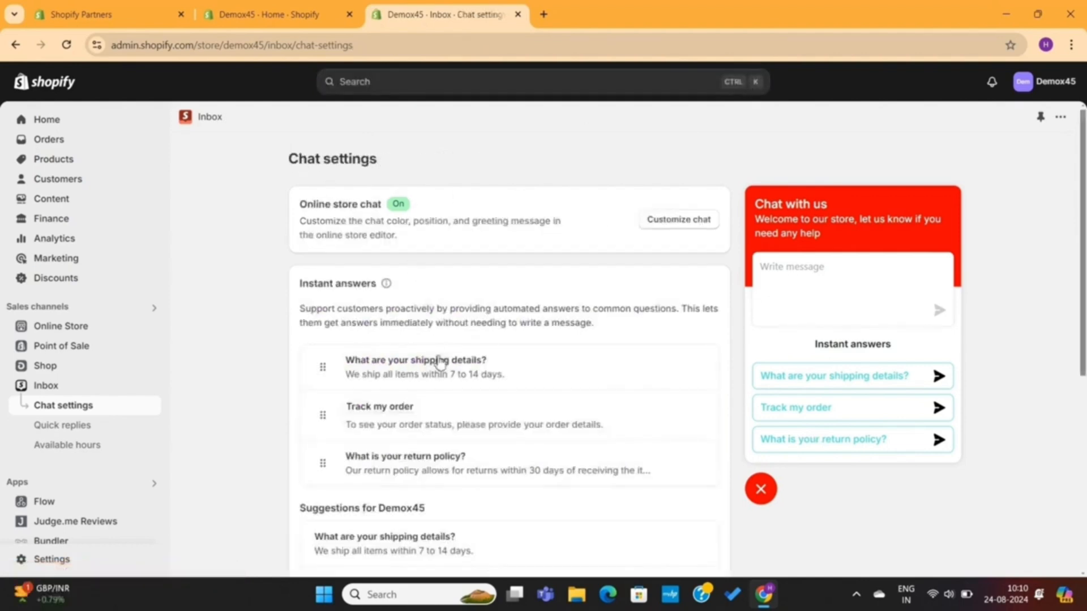
# Step: Create an instant answer 'Can I get any Discount?' offering 10% off with coupon SAVE10 on first purchases for first-time buyers, and save it
pyautogui.scroll(-3, 438, 351)
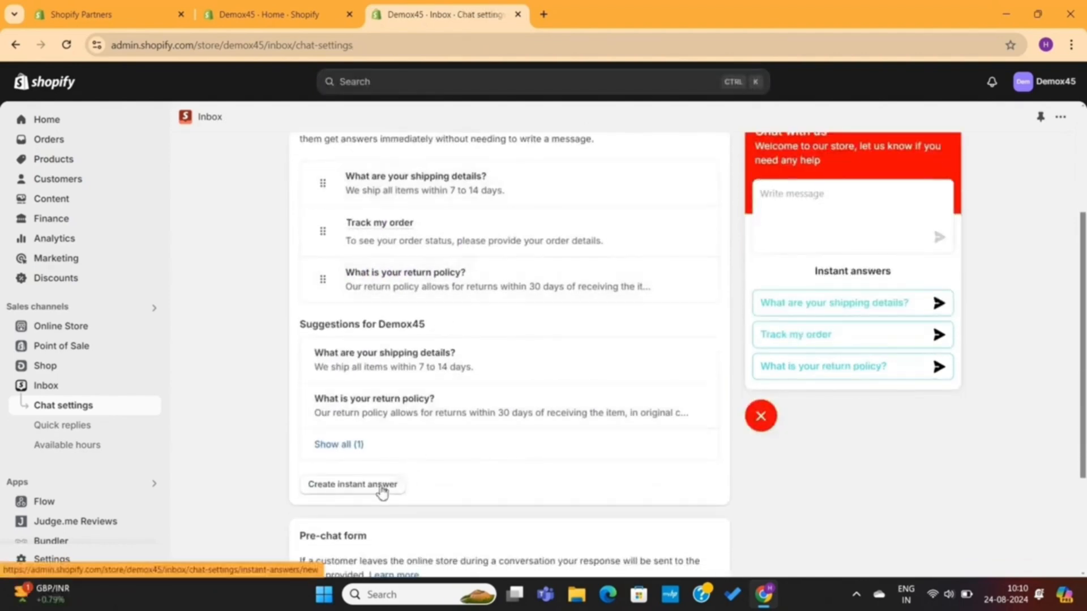
pyautogui.click(396, 485)
pyautogui.write('Can I get any D')
pyautogui.click(397, 376)
pyautogui.write('You can get a 10% discount by using the coupon SAV')
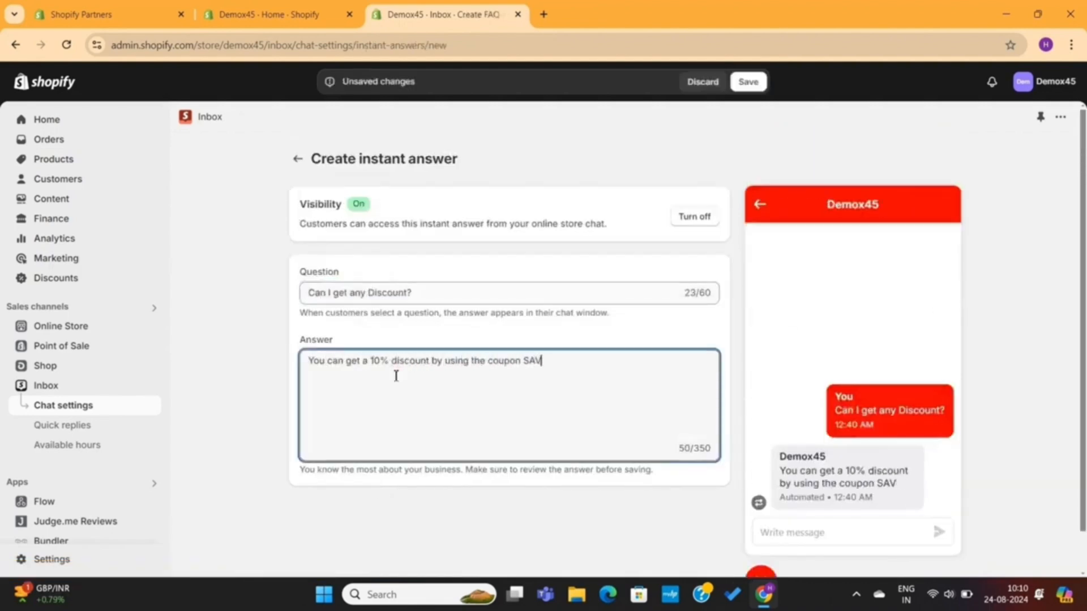
pyautogui.write('E10 on your first purchase. Offer available for first time buysers only')
pyautogui.rightClick(432, 375)
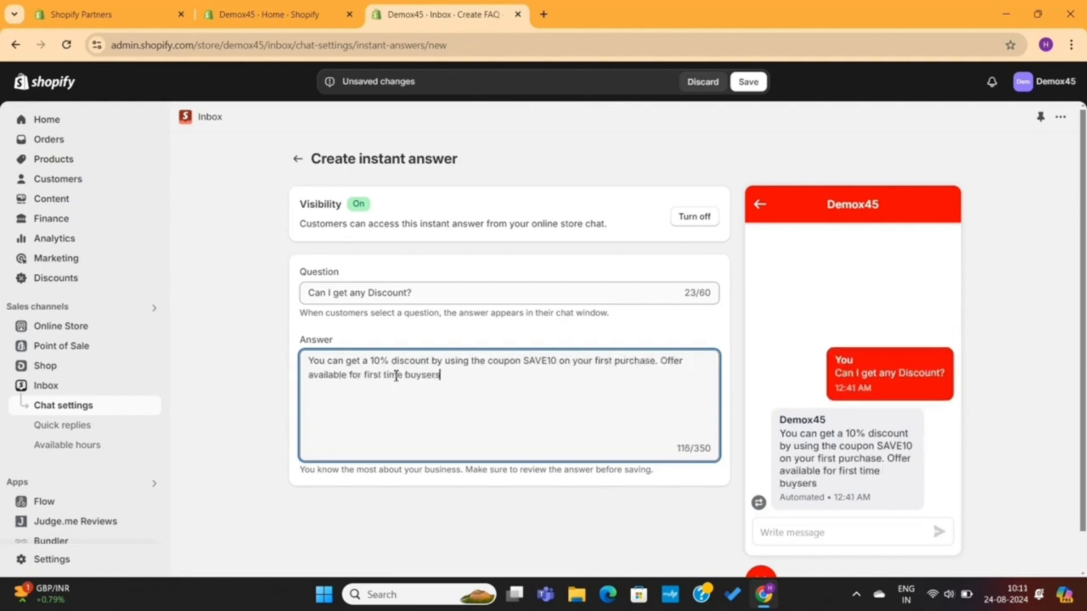
pyautogui.click(458, 62)
pyautogui.click(748, 82)
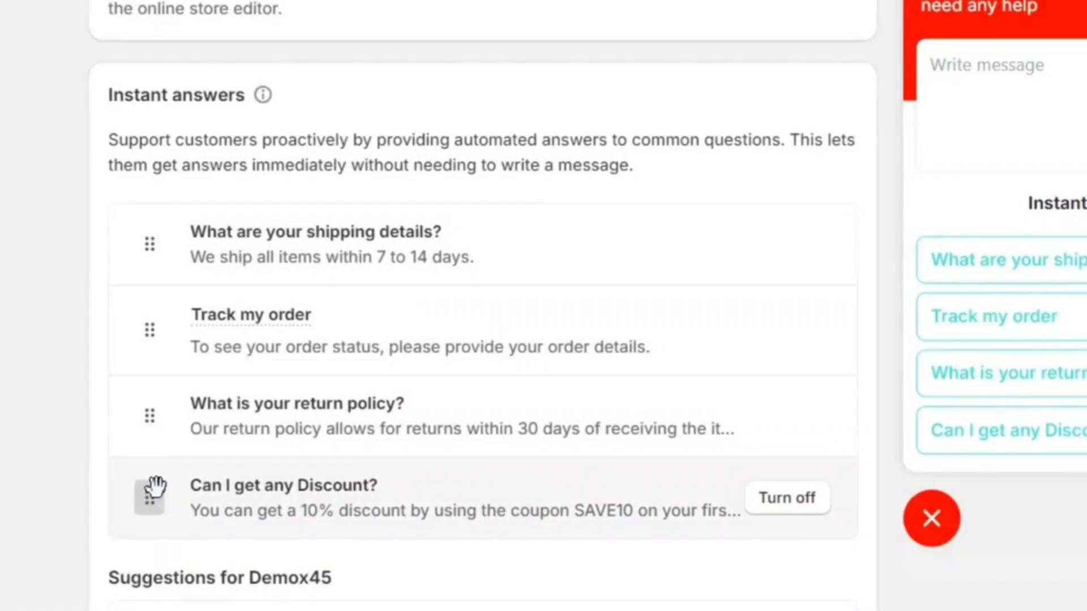
# Step: Reorder the instant answers: Discount, Track my order, return policy, then shipping details last
pyautogui.moveTo(152, 490); pyautogui.dragTo(164, 236)
pyautogui.moveTo(149, 410); pyautogui.dragTo(145, 336)
pyautogui.moveTo(150, 498); pyautogui.dragTo(150, 409)
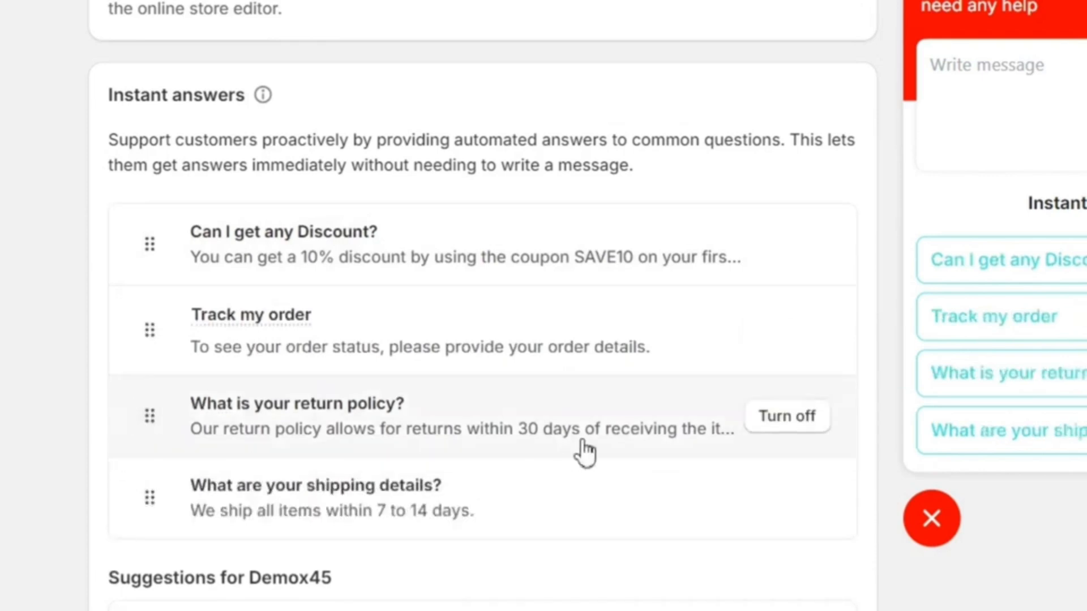
# Step: Open the pre-chat form section and its preview in the chat widget to examine the form fields
pyautogui.scroll(-5, 584, 452)
pyautogui.scroll(-3, 581, 447)
pyautogui.tripleClick(167, 252)
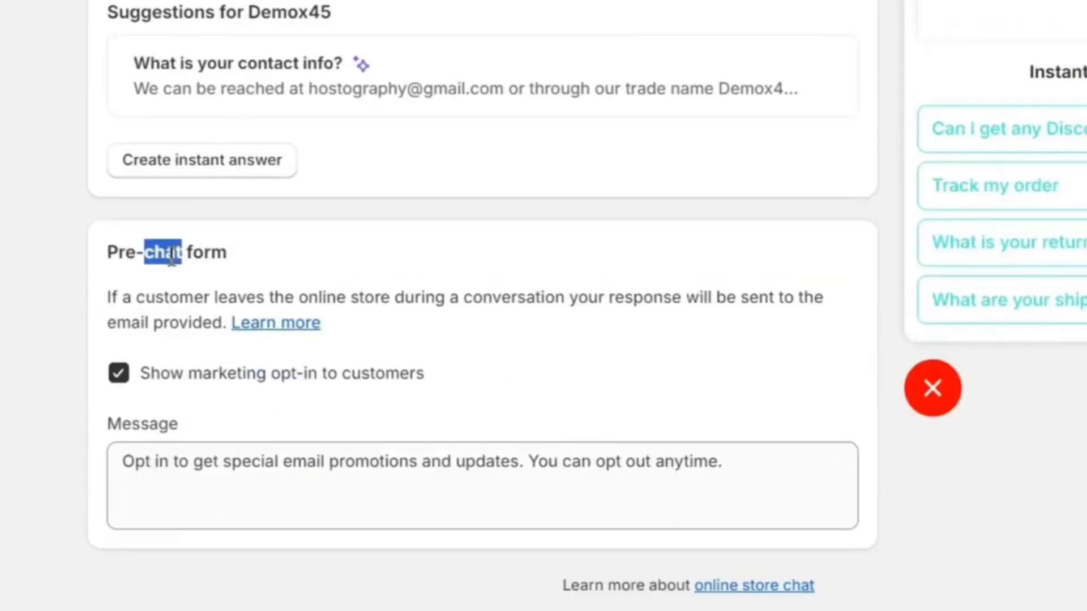
pyautogui.click(488, 285)
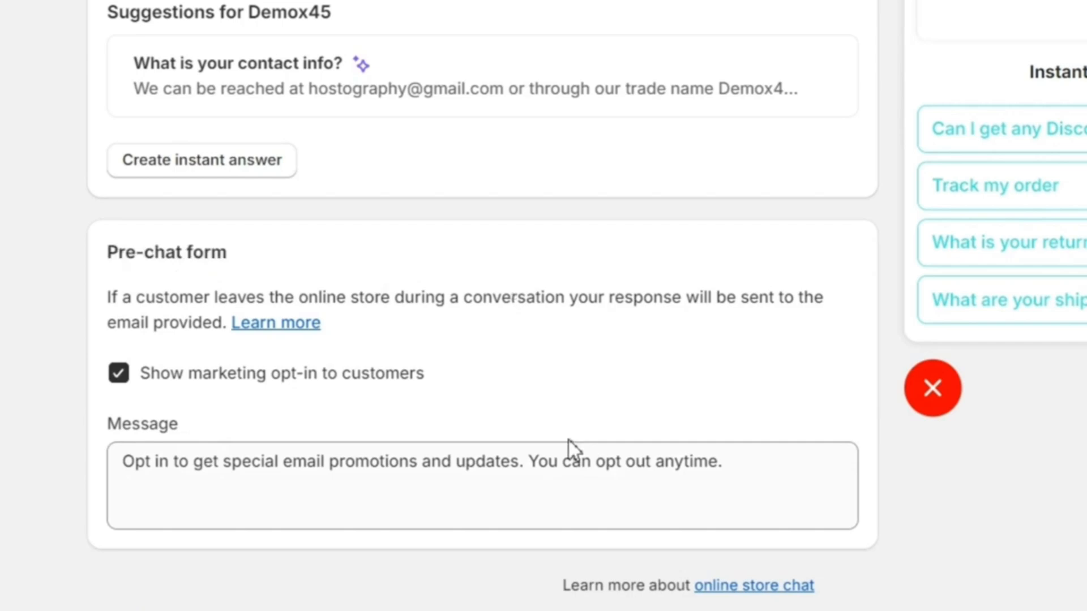
pyautogui.click(1027, 140)
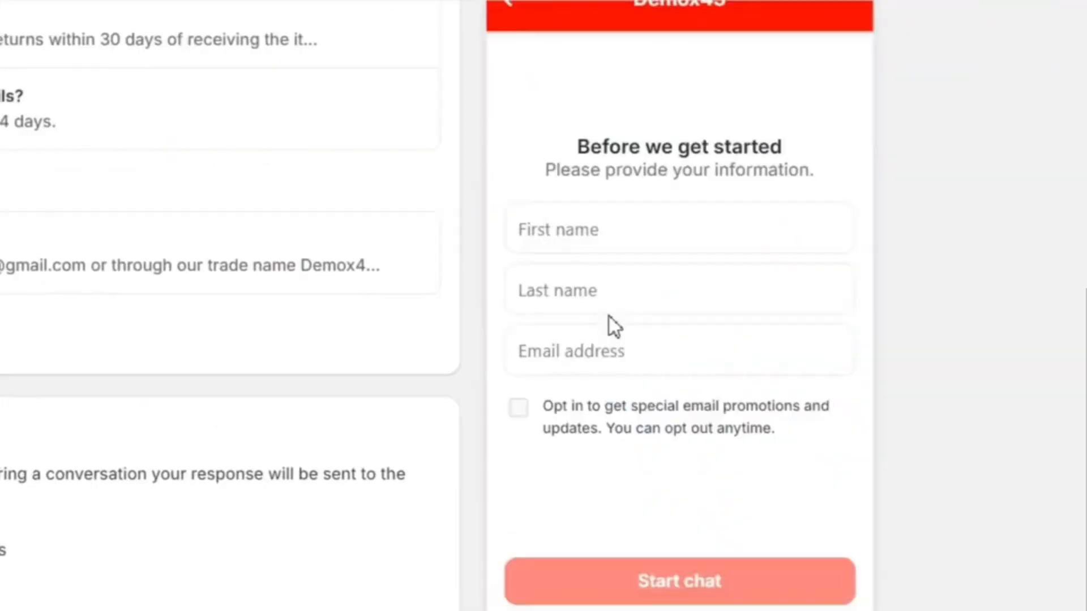
pyautogui.moveTo(553, 146); pyautogui.dragTo(834, 179)
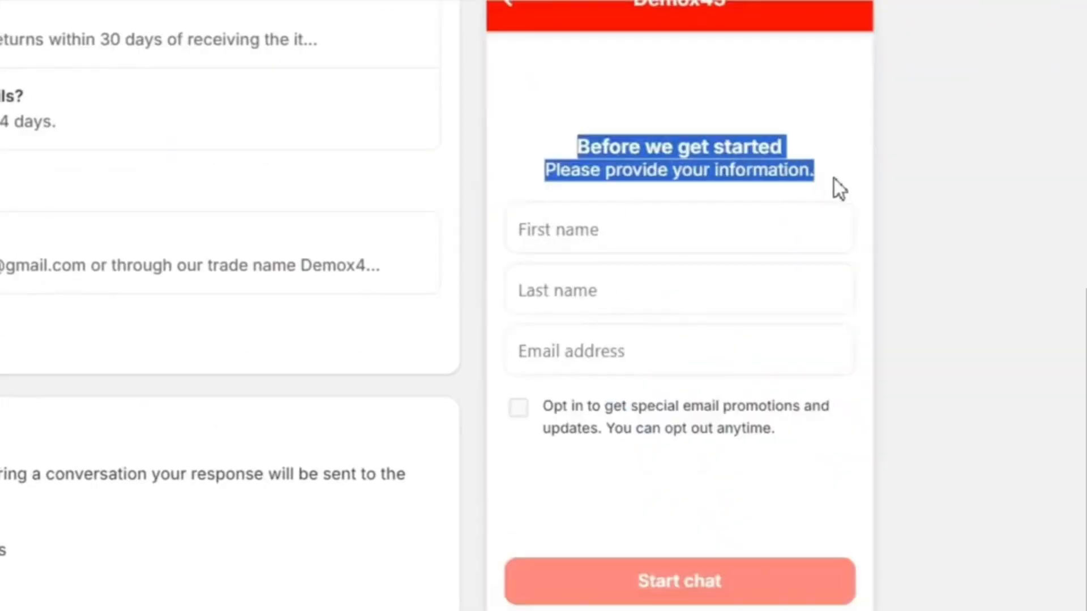
pyautogui.click(834, 178)
# Step: Turn off the marketing opt-in on the pre-chat form and save the chat settings
pyautogui.click(1, 551)
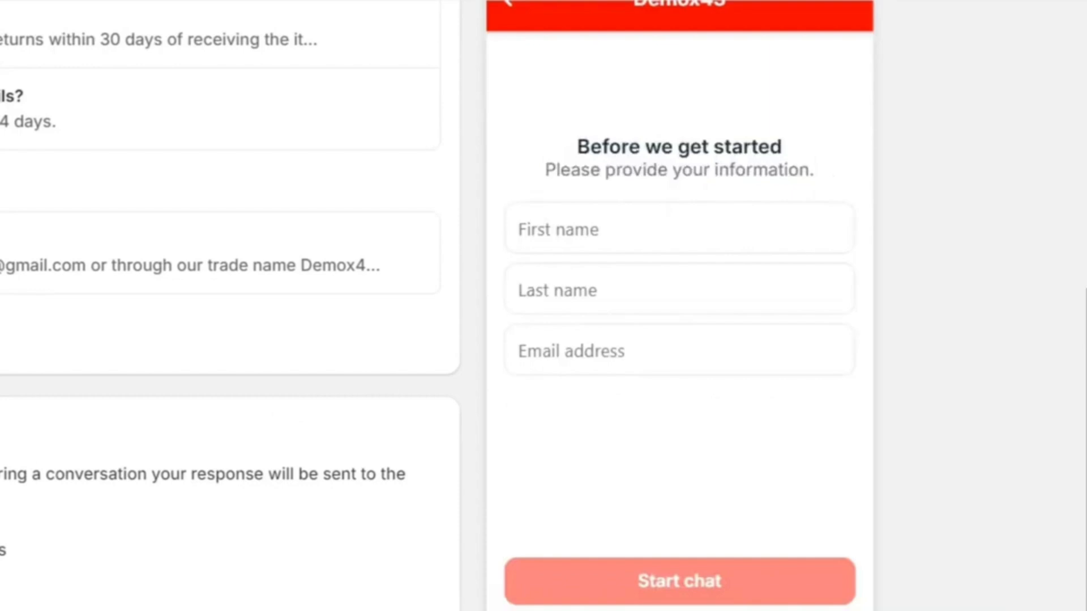
pyautogui.scroll(5, 350, 606)
pyautogui.click(750, 83)
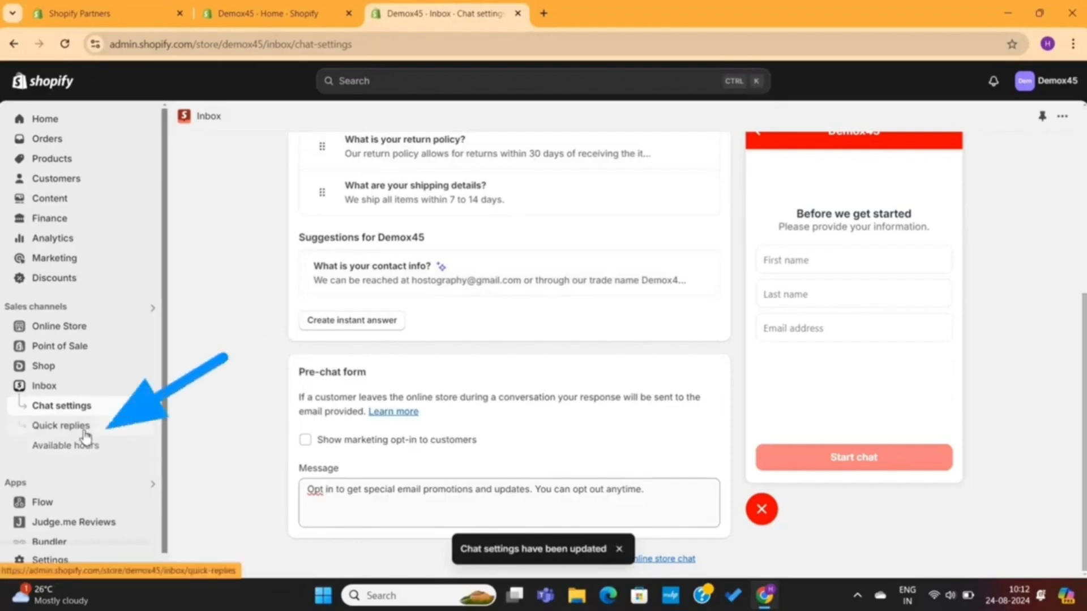
# Step: Open Quick replies and dismiss the informational banner
pyautogui.click(85, 433)
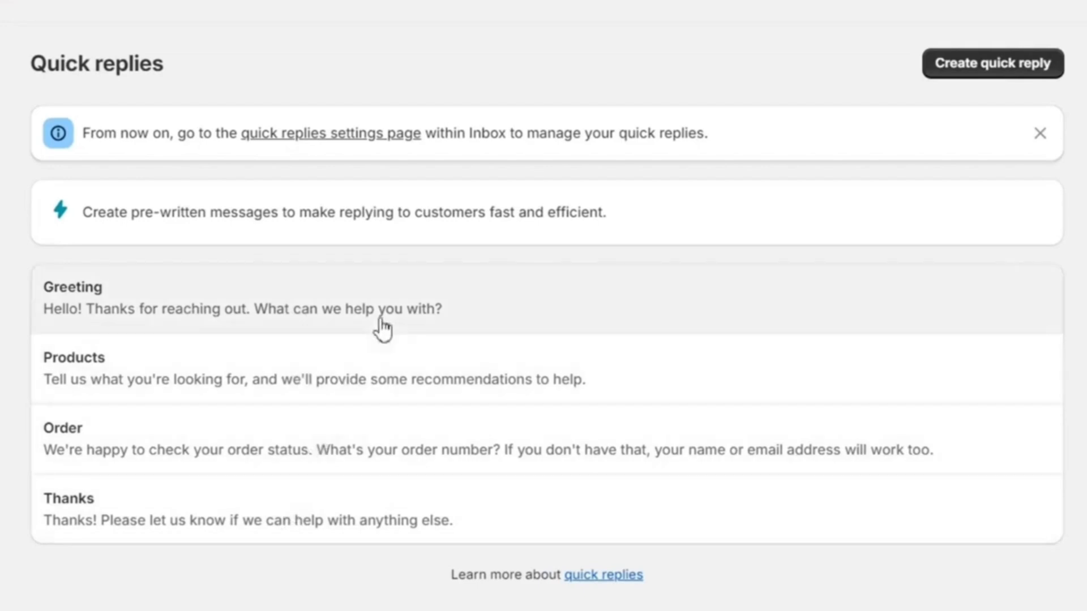
pyautogui.tripleClick(426, 213)
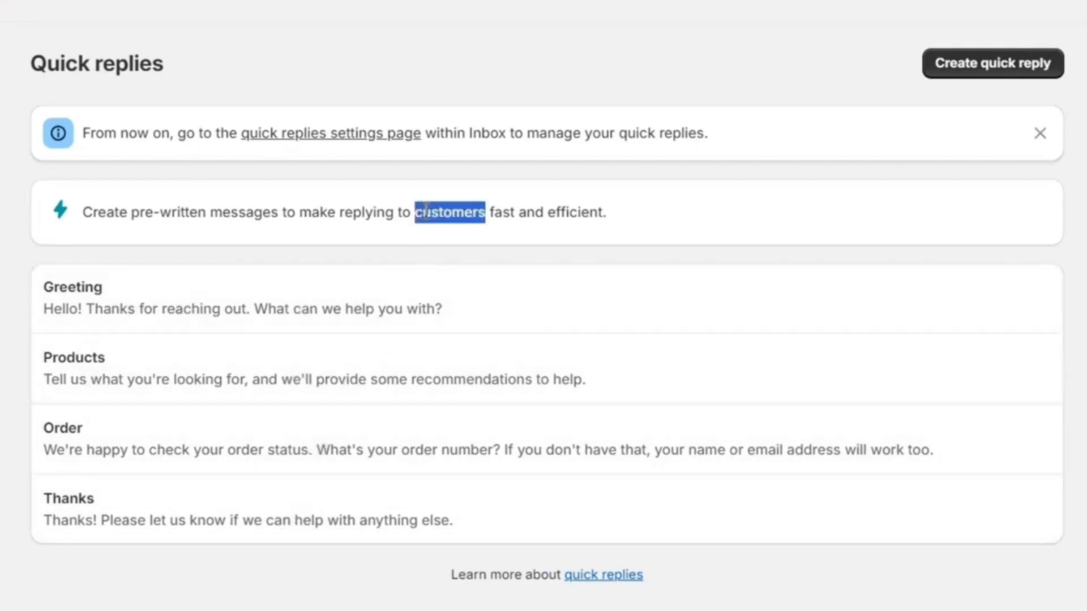
pyautogui.click(492, 215)
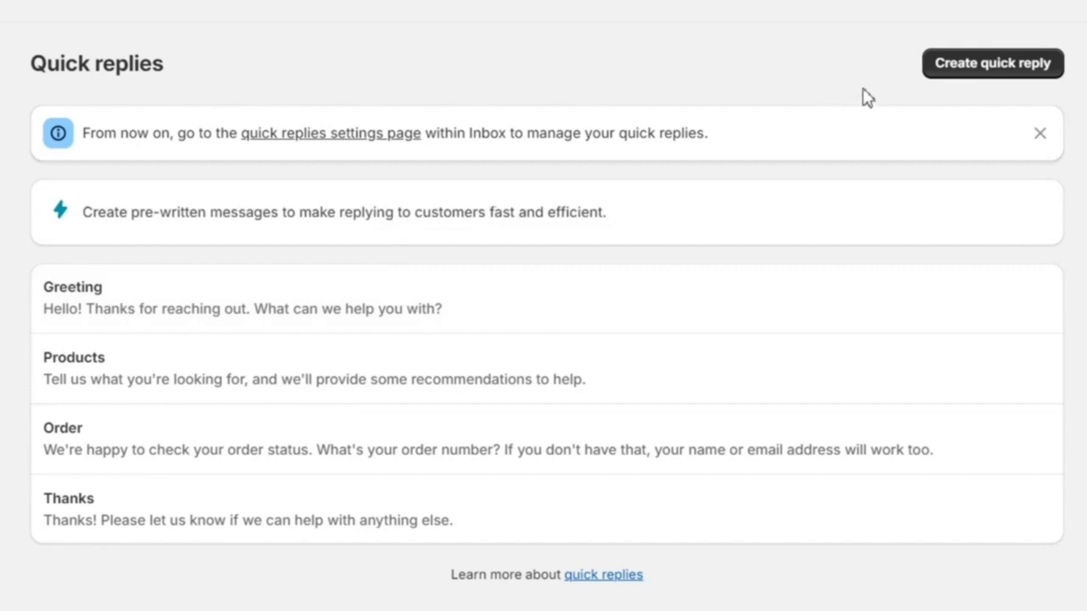
pyautogui.click(1041, 136)
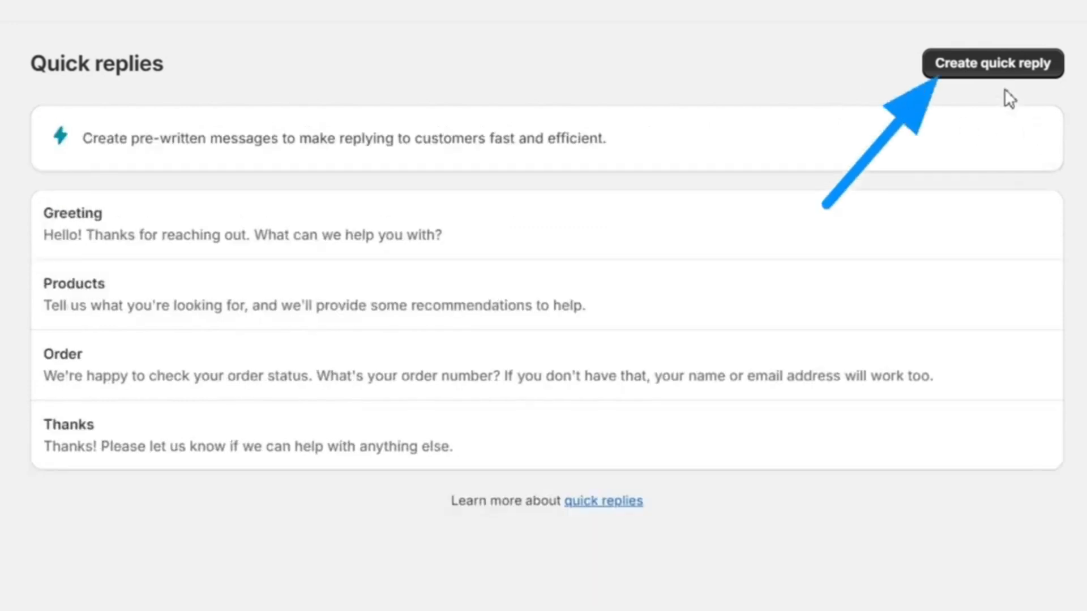
# Step: Start a new quick reply with the shortcut title order-delay
pyautogui.click(988, 65)
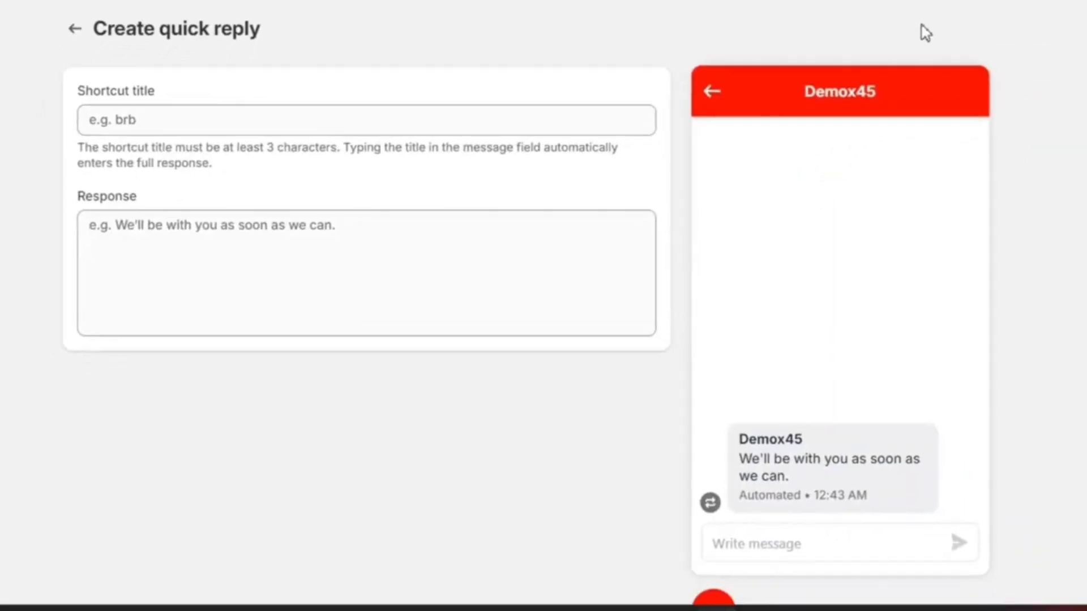
pyautogui.click(442, 121)
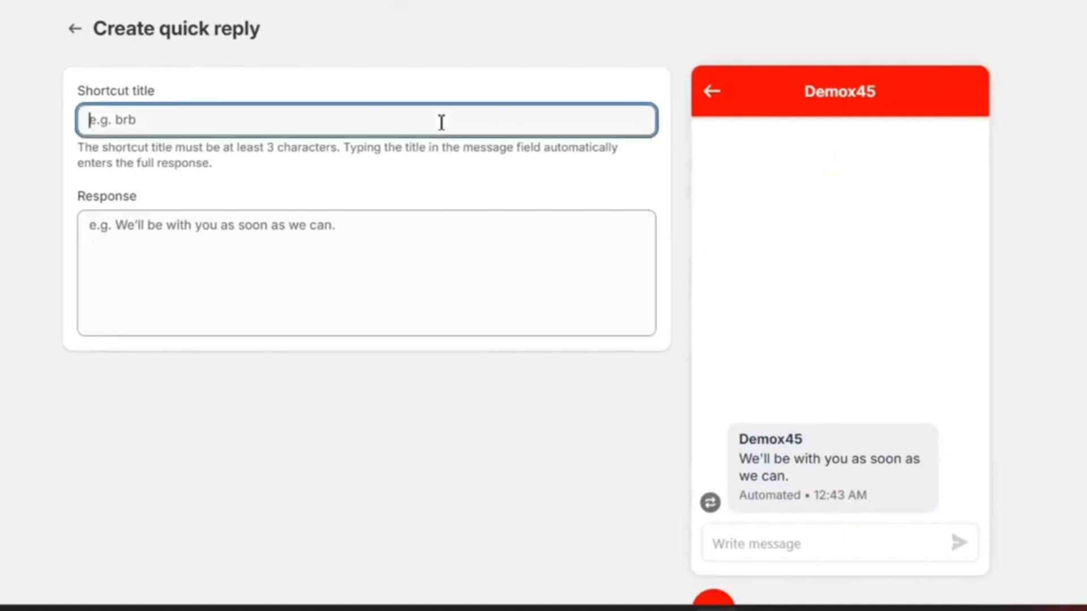
pyautogui.write('I am')
pyautogui.press('BackSpace')
pyautogui.press('BackSpace')
pyautogui.press('BackSpace')
pyautogui.press('BackSpace')
pyautogui.write('My orfe')
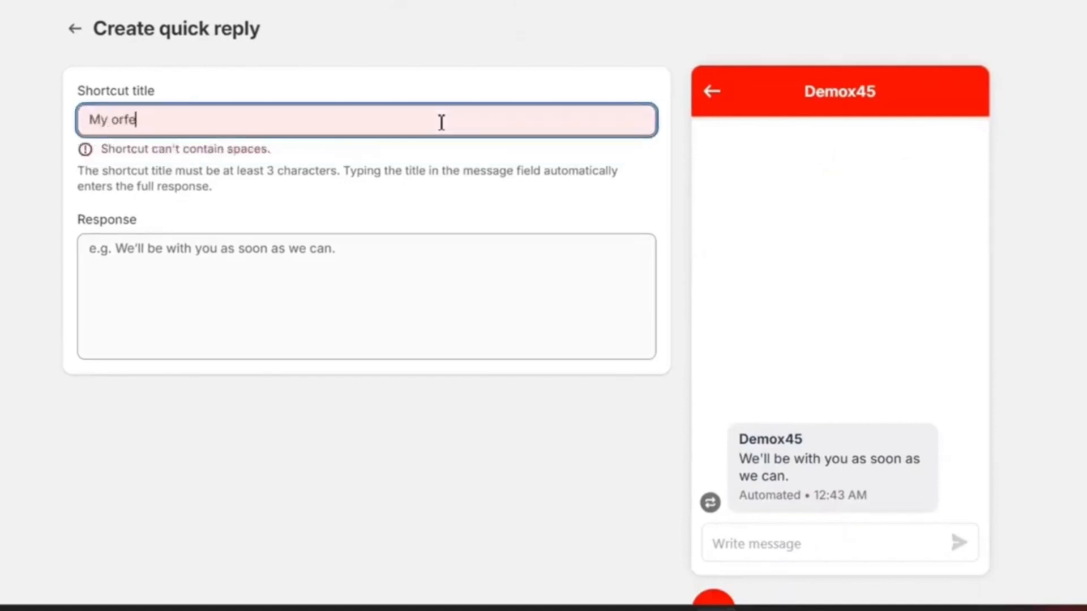
pyautogui.press('BackSpace')
pyautogui.press('BackSpace')
pyautogui.press('BackSpace')
pyautogui.press('BackSpace')
pyautogui.press('BackSpace')
pyautogui.write('Late or')
pyautogui.press('BackSpace')
pyautogui.press('BackSpace')
pyautogui.press('BackSpace')
pyautogui.press('BackSpace')
pyautogui.press('BackSpace')
pyautogui.press('BackSpace')
pyautogui.press('BackSpace')
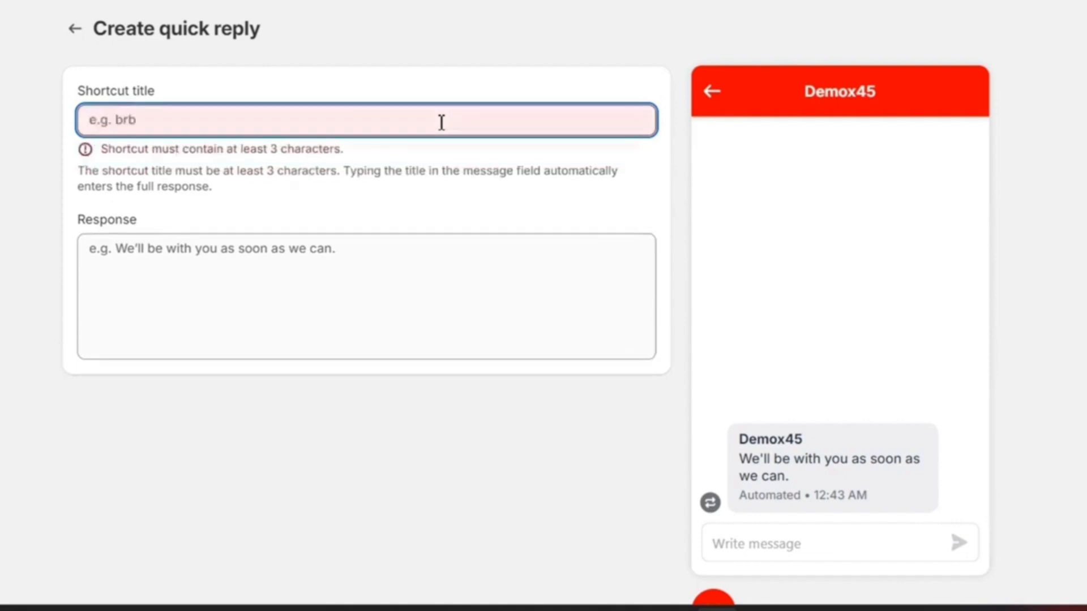
pyautogui.write('order-delay')
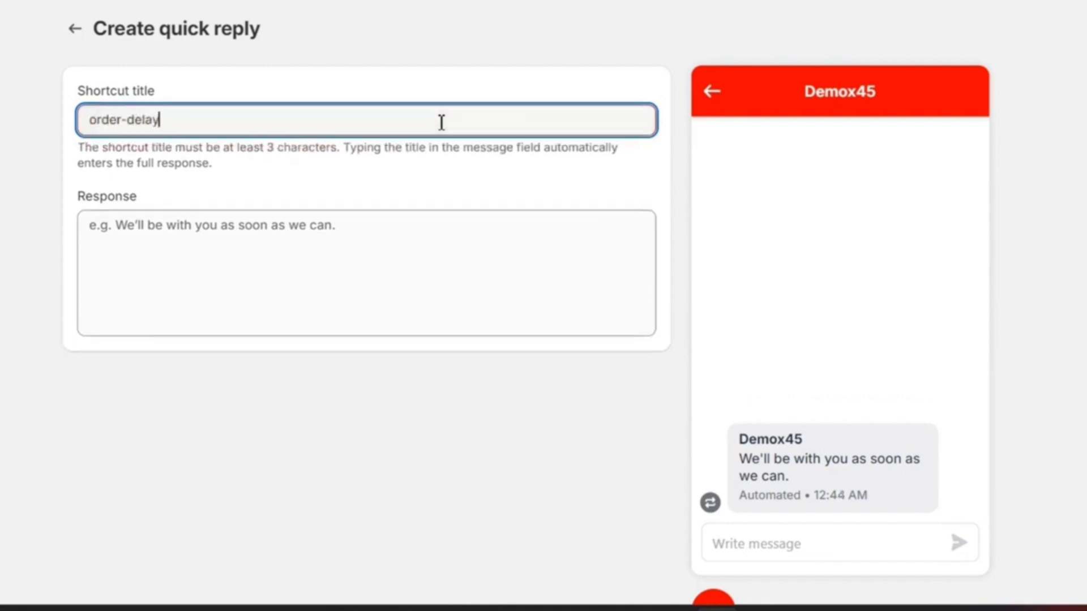
# Step: Enter the response 'I am very sorry for the inconvenience, I will check it right away with the team and update you on your order' and save
pyautogui.click(309, 233)
pyautogui.write('I am very sorry for the inconvenience, it looks like the a')
pyautogui.press('BackSpace')
pyautogui.press('BackSpace')
pyautogui.press('BackSpace')
pyautogui.press('BackSpace')
pyautogui.press('BackSpace')
pyautogui.press('BackSpace')
pyautogui.press('BackSpace')
pyautogui.press('BackSpace')
pyautogui.press('BackSpace')
pyautogui.press('BackSpace')
pyautogui.press('BackSpace')
pyautogui.press('BackSpace')
pyautogui.press('BackSpace')
pyautogui.press('BackSpace')
pyautogui.press('BackSpace')
pyautogui.press('BackSpace')
pyautogui.press('BackSpace')
pyautogui.press('BackSpace')
pyautogui.press('BackSpace')
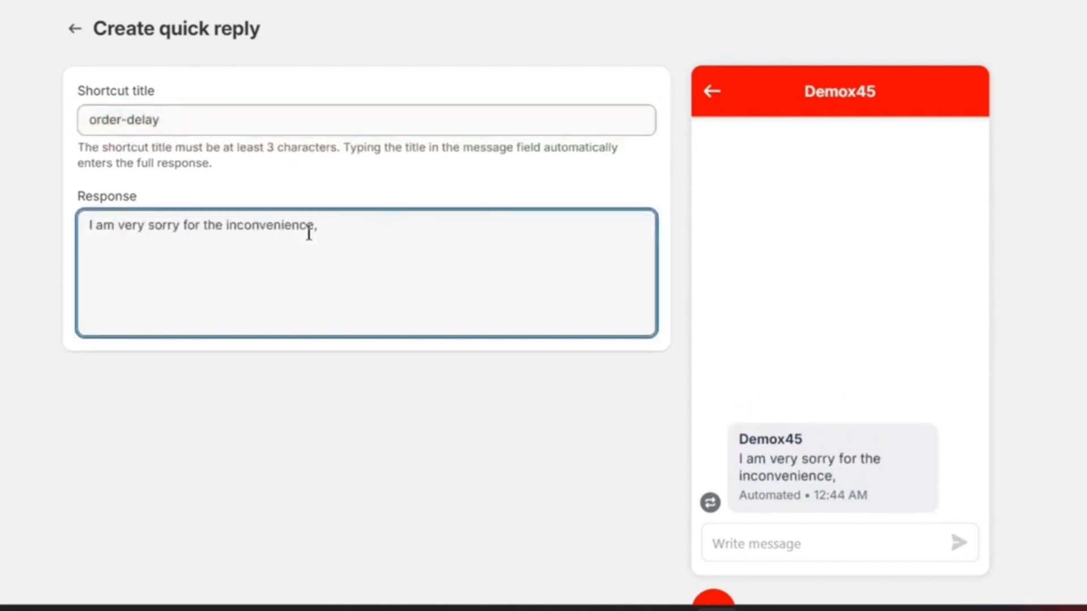
pyautogui.write('I will check it right away with the team and update you on your order')
pyautogui.click(90, 32)
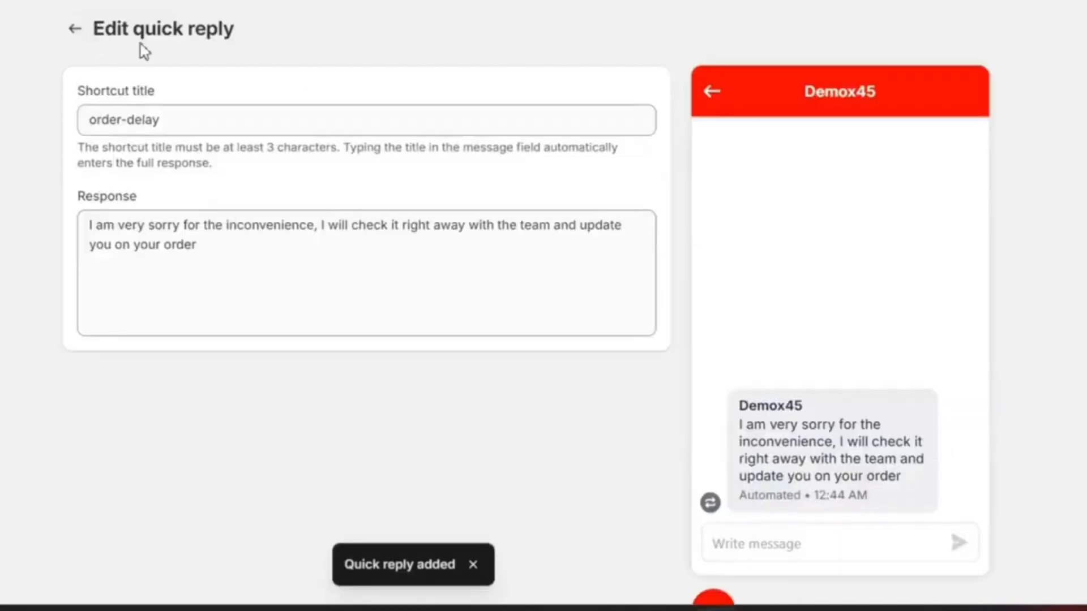
# Step: Return to the quick replies list and open the Available hours page
pyautogui.click(75, 29)
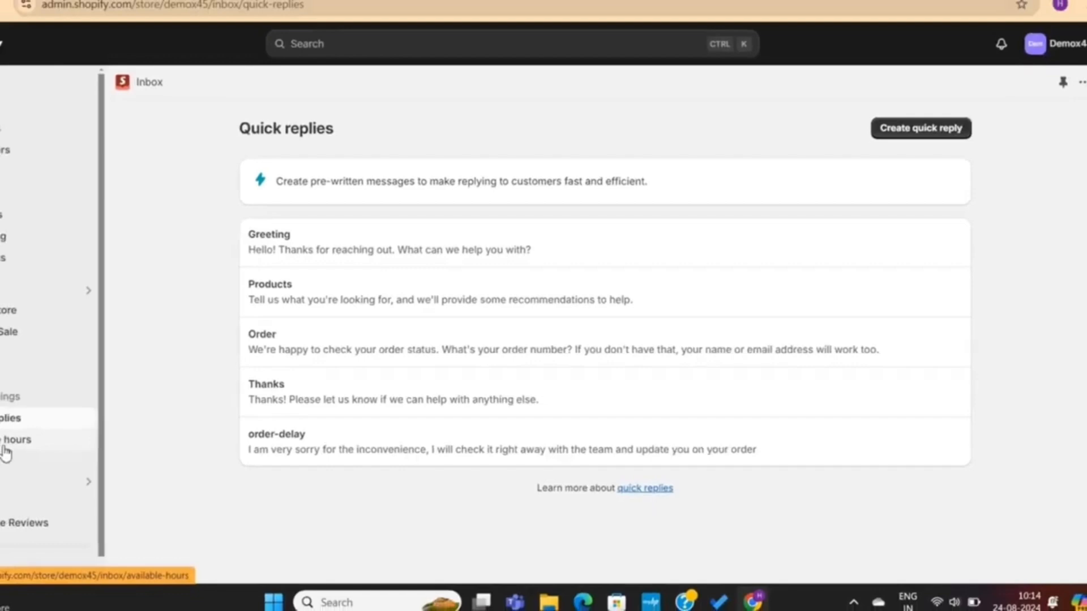
pyautogui.click(5, 450)
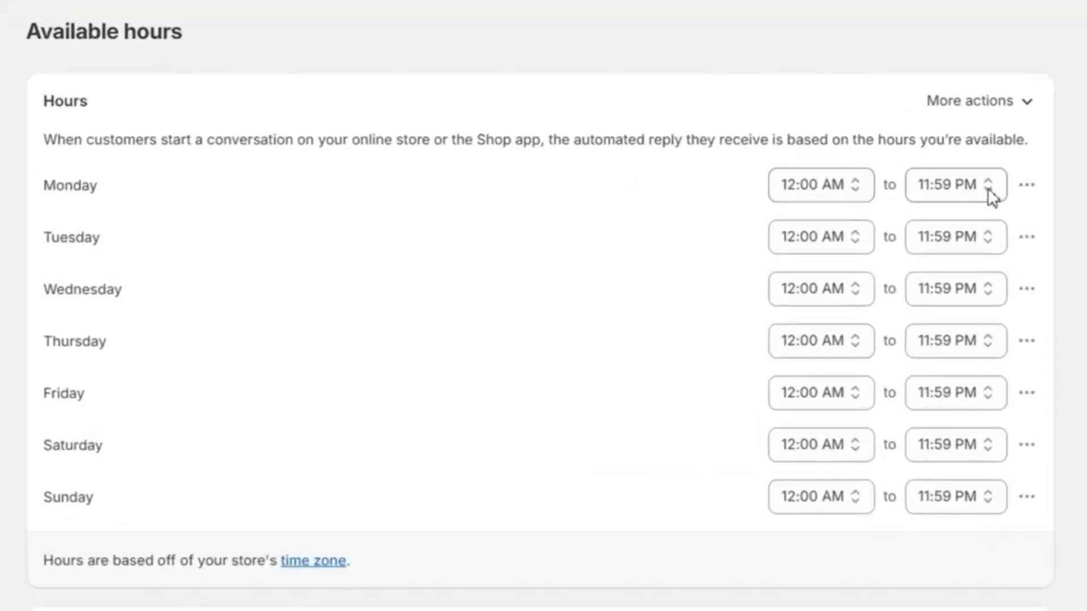
# Step: Set Monday's available hours from 10:00 AM to 7:30 PM
pyautogui.click(920, 261)
pyautogui.click(812, 261)
pyautogui.scroll(-5, 821, 397)
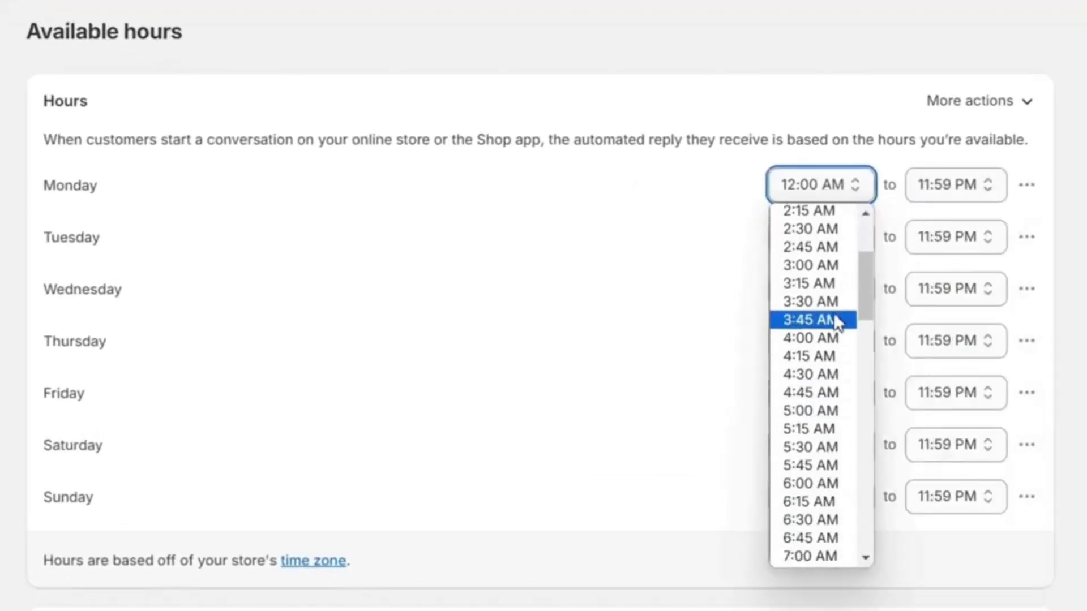
pyautogui.scroll(-3, 821, 430)
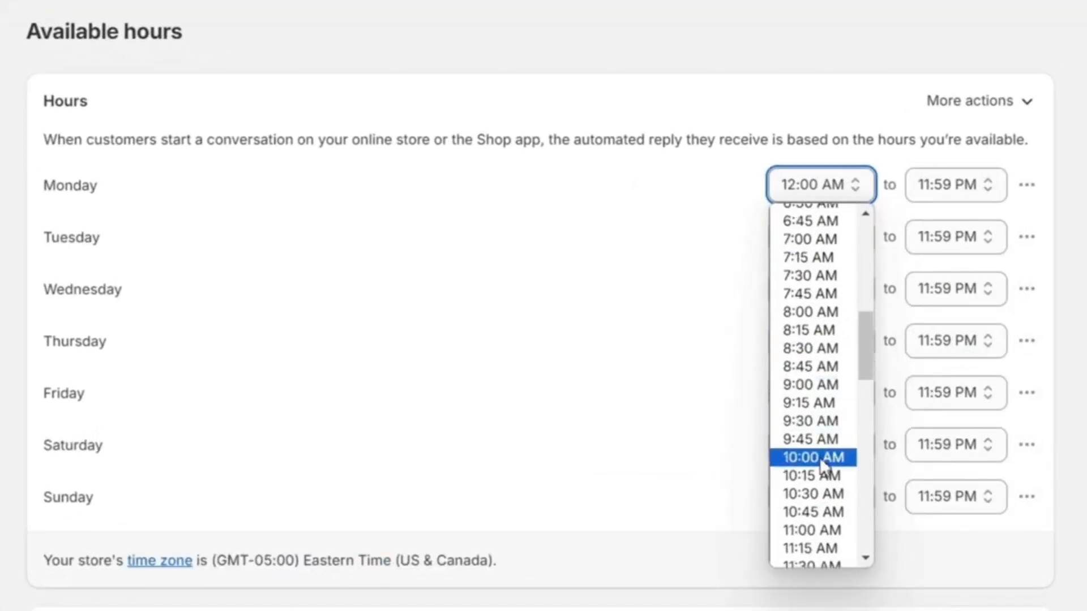
pyautogui.click(819, 457)
pyautogui.click(978, 183)
pyautogui.click(947, 232)
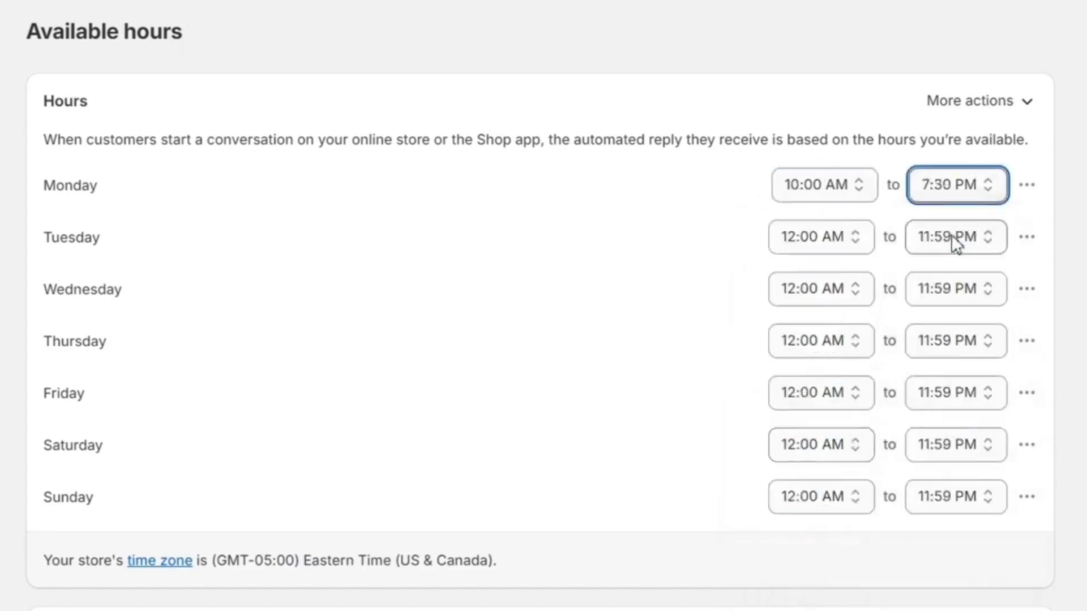
# Step: Remove all hours for all days and save the available hours settings
pyautogui.click(819, 237)
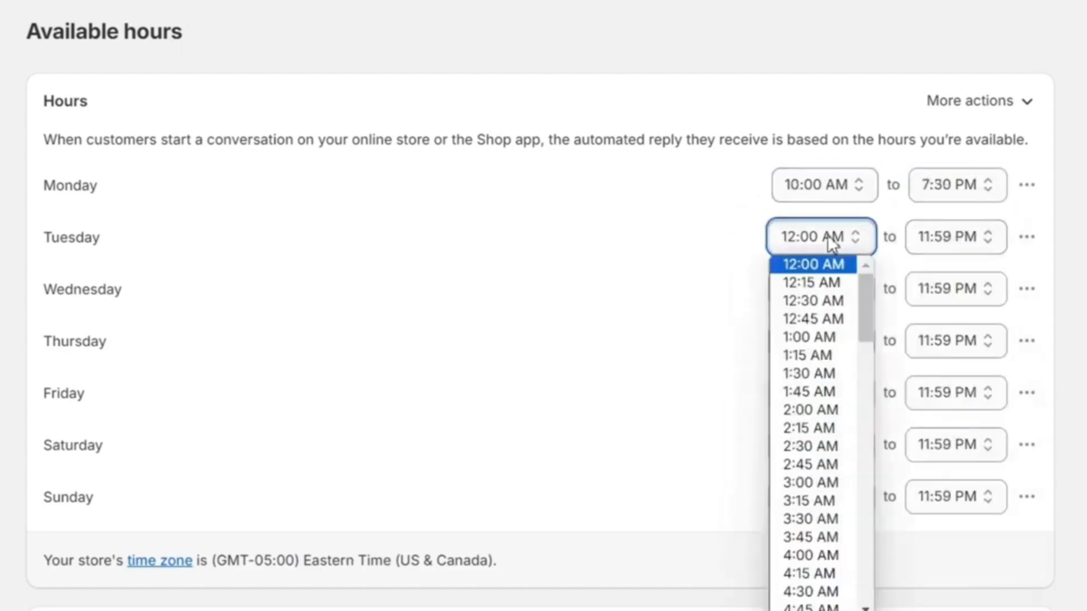
pyautogui.click(682, 229)
pyautogui.click(984, 109)
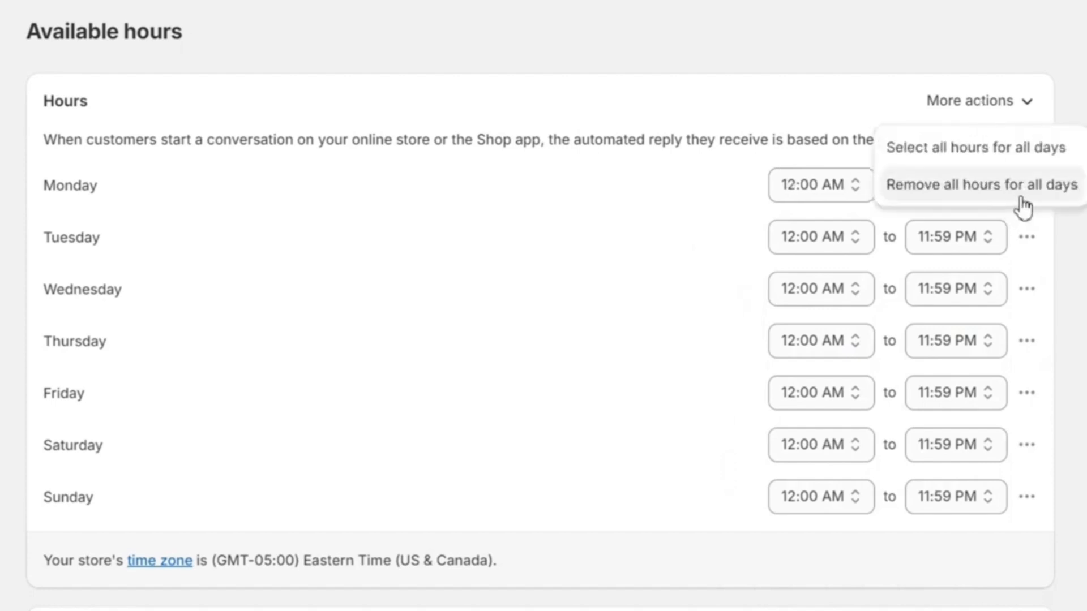
pyautogui.click(1023, 197)
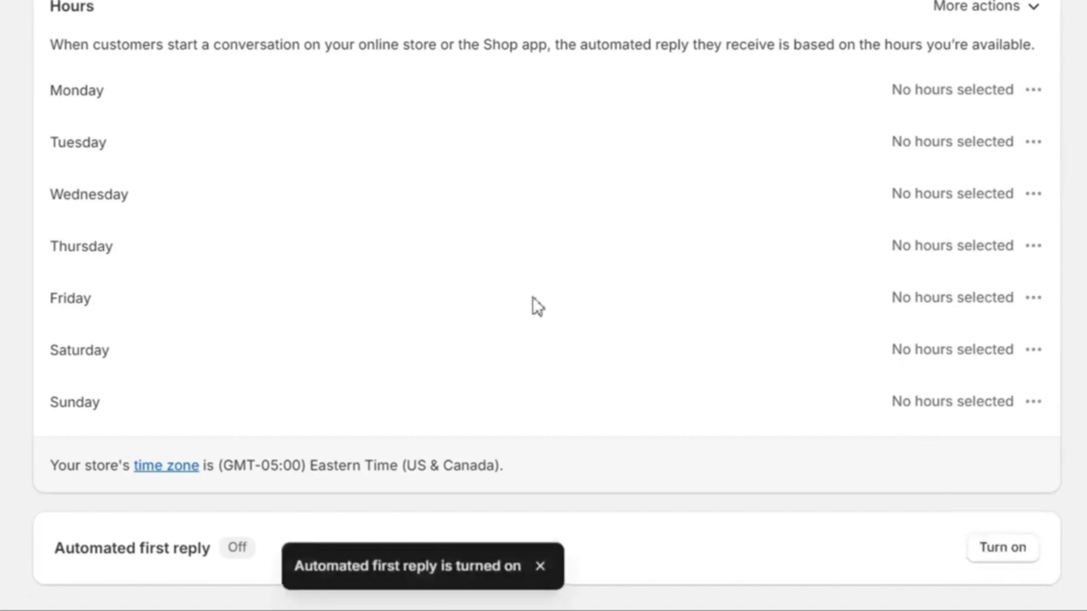
pyautogui.scroll(-2, 421, 378)
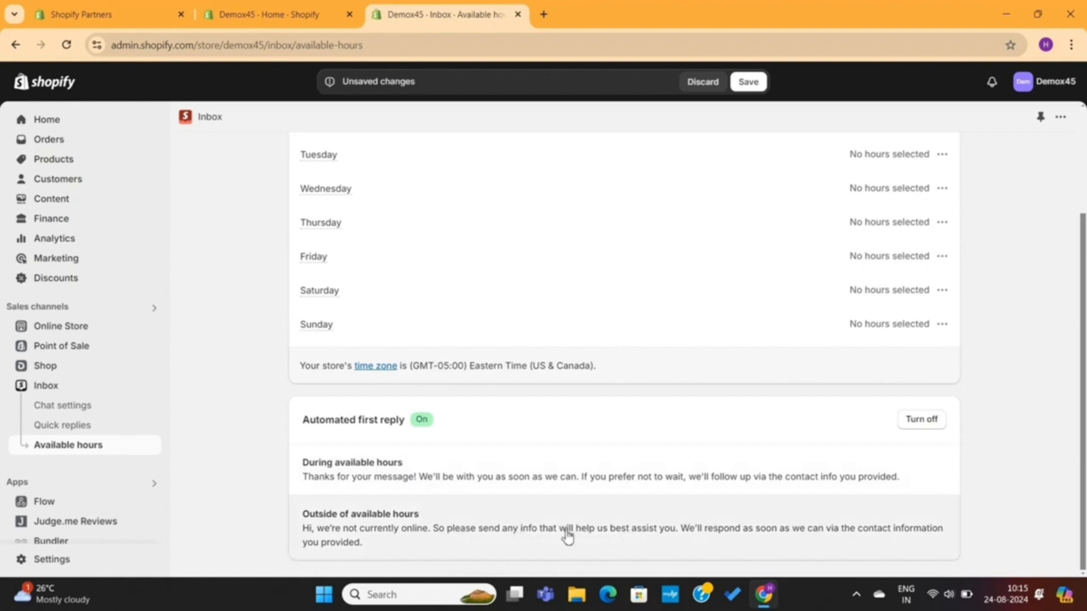
pyautogui.scroll(3, 568, 536)
pyautogui.click(750, 83)
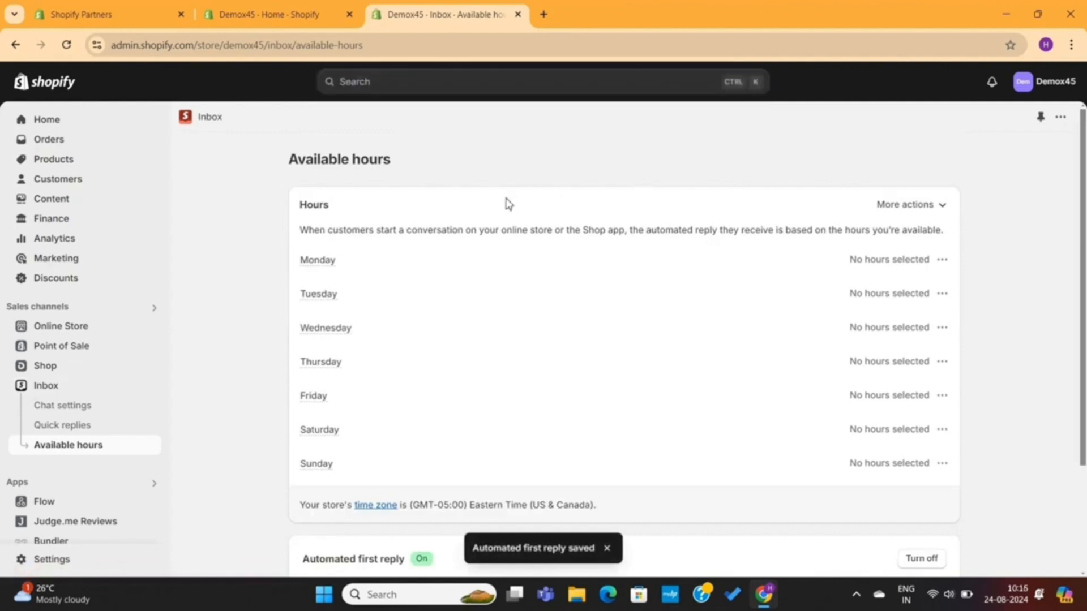
# Step: Open the online store in a new tab and open the chat widget
pyautogui.scroll(-2, 509, 203)
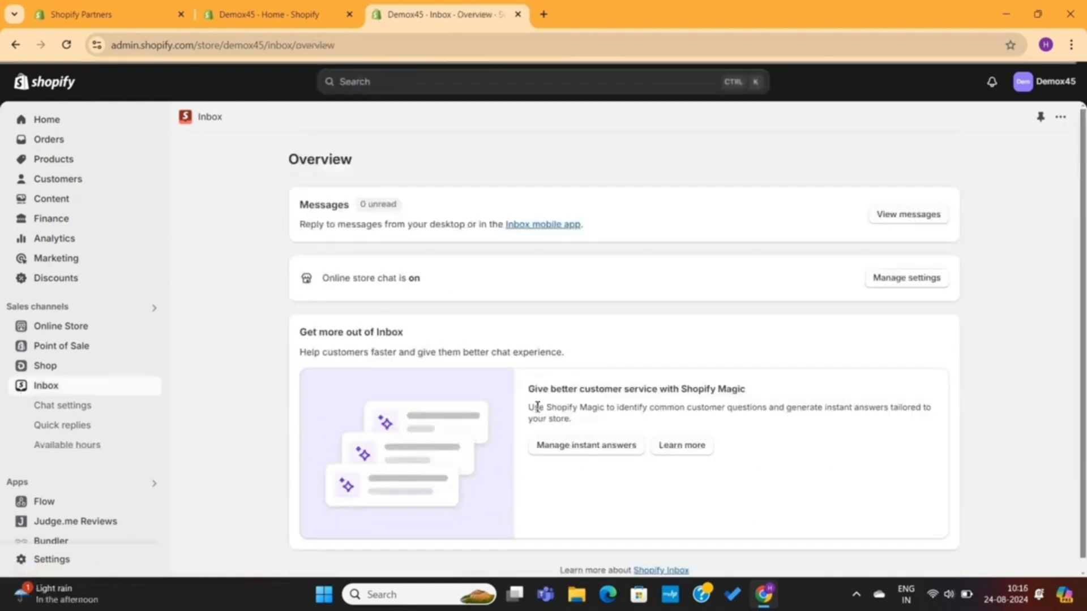
pyautogui.scroll(-1, 538, 407)
pyautogui.scroll(1, 538, 408)
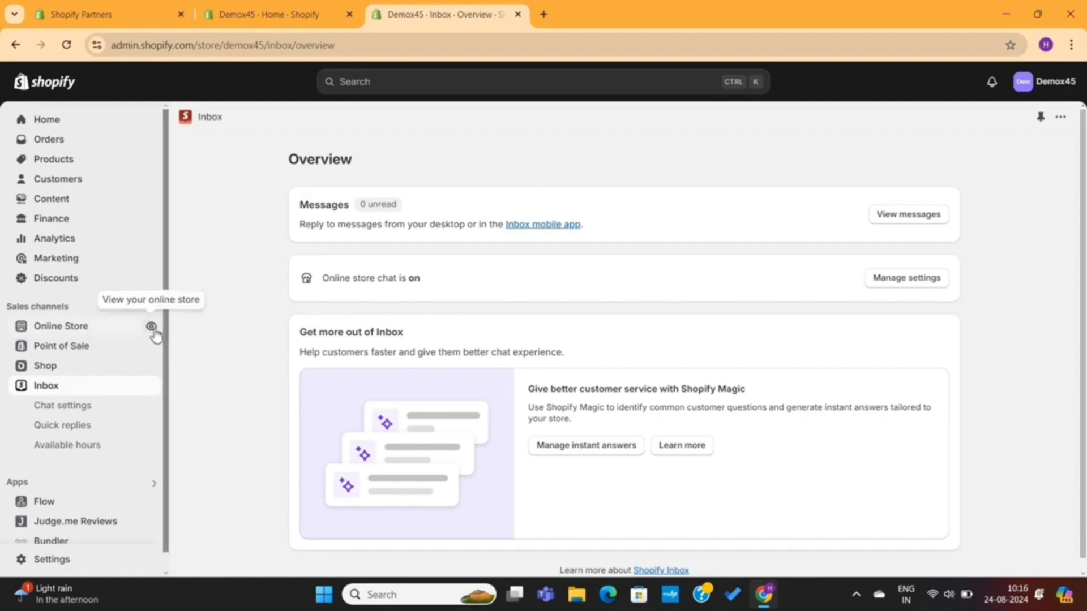
pyautogui.click(153, 328)
pyautogui.scroll(-15, 628, 347)
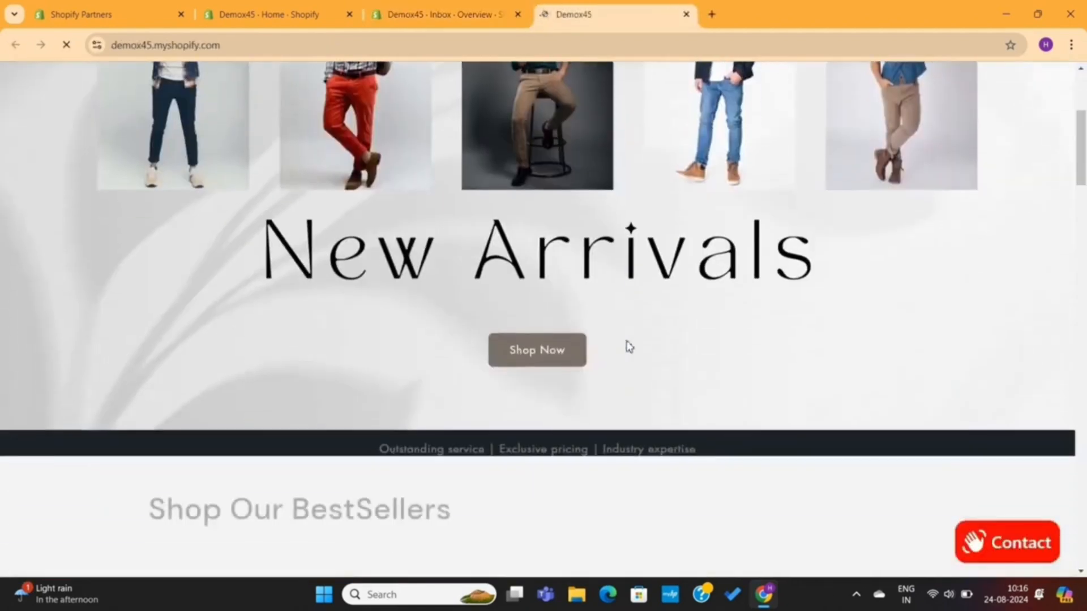
pyautogui.scroll(-10, 628, 347)
pyautogui.scroll(15, 627, 347)
pyautogui.scroll(5, 627, 347)
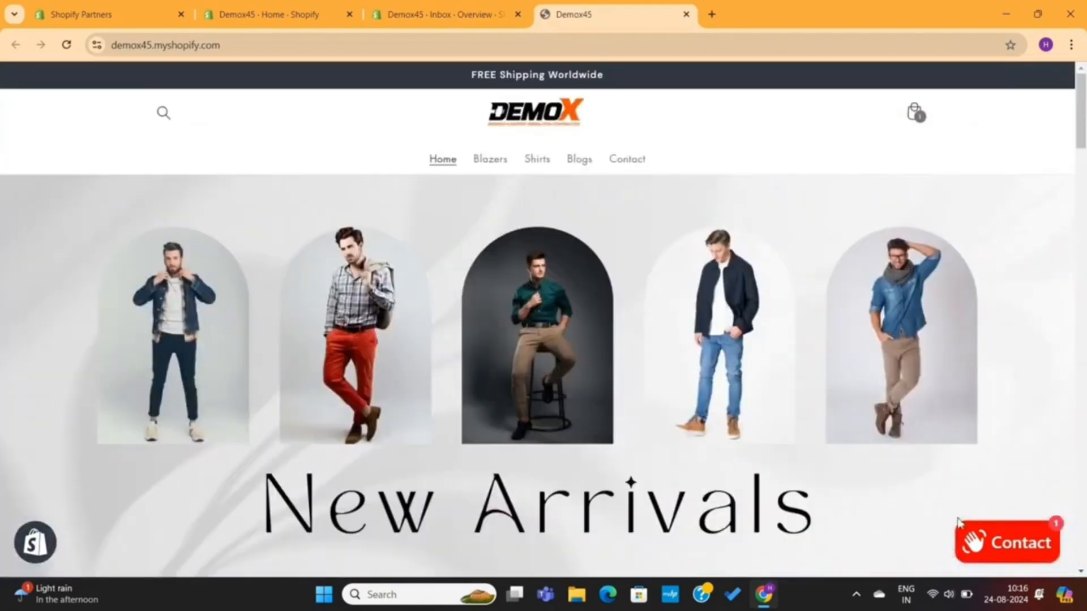
pyautogui.click(1016, 552)
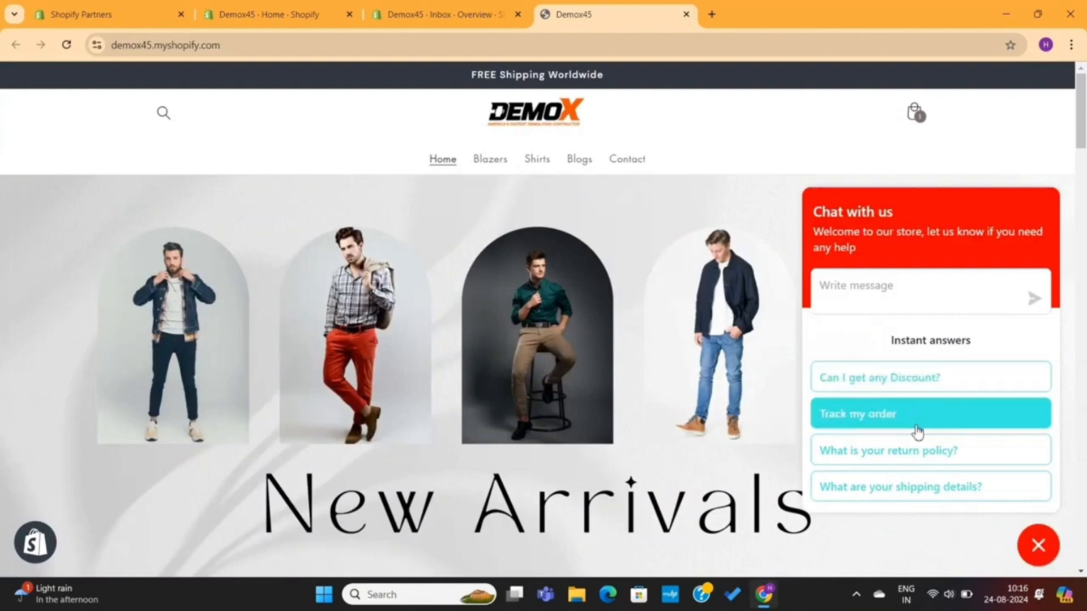
# Step: Try the instant answers for discounts, return policy and shipping details in the storefront chat
pyautogui.click(917, 379)
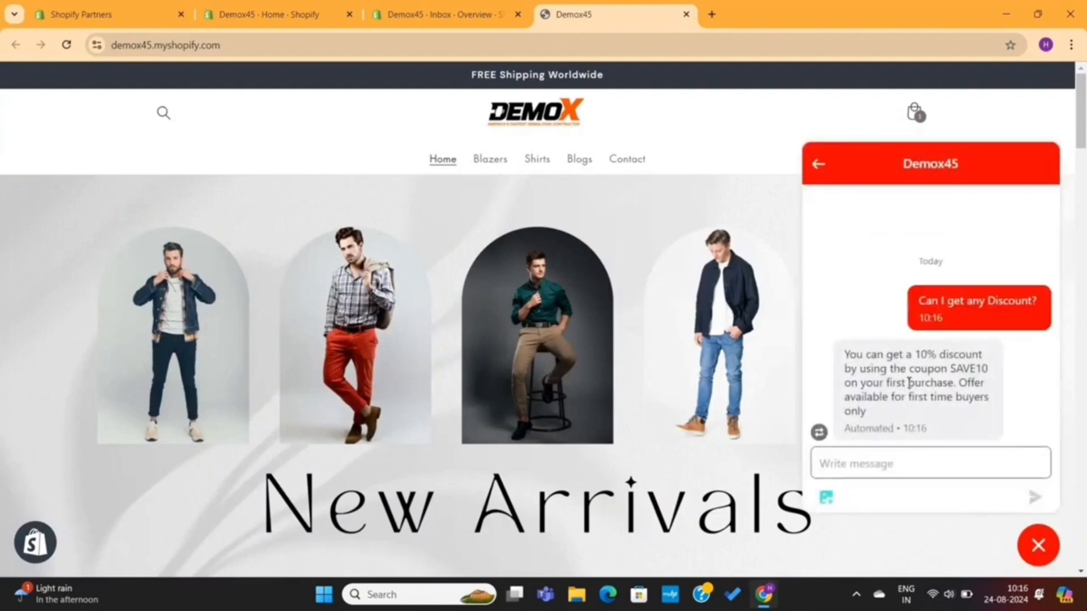
pyautogui.click(904, 319)
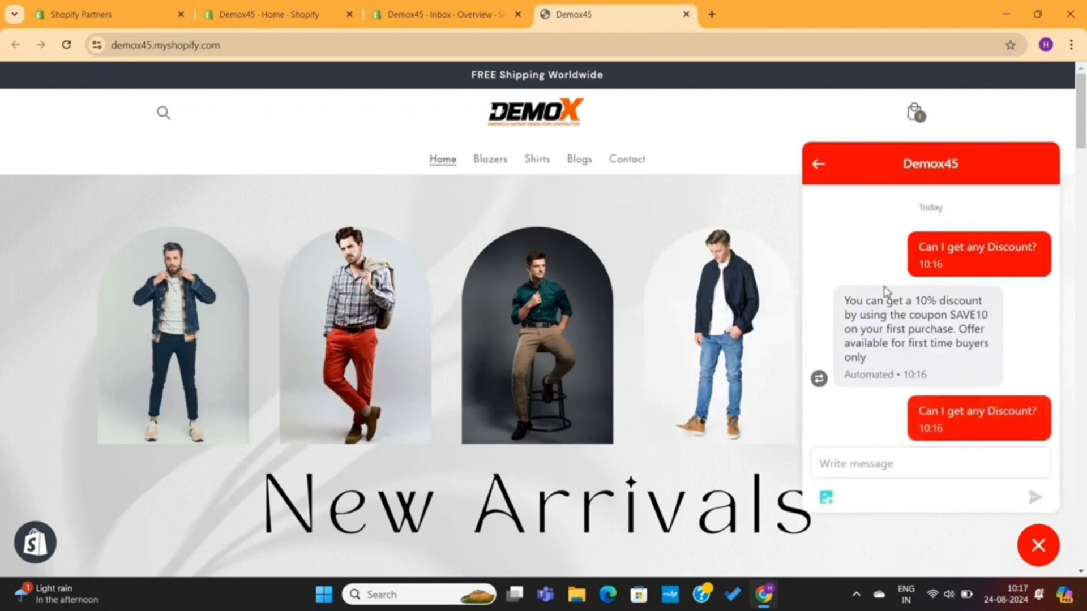
pyautogui.click(818, 165)
pyautogui.click(910, 451)
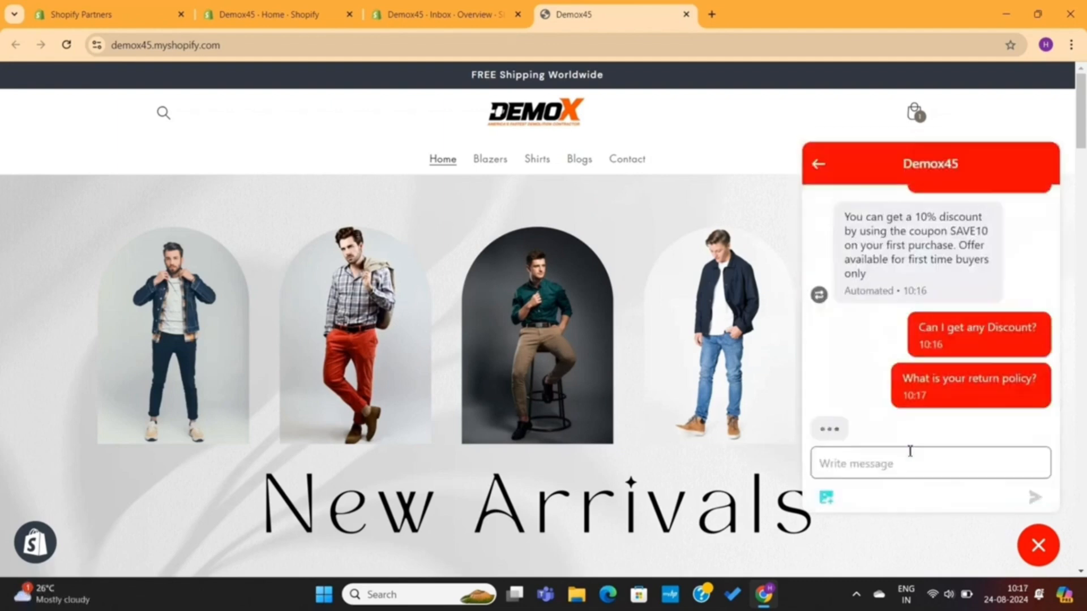
pyautogui.click(818, 168)
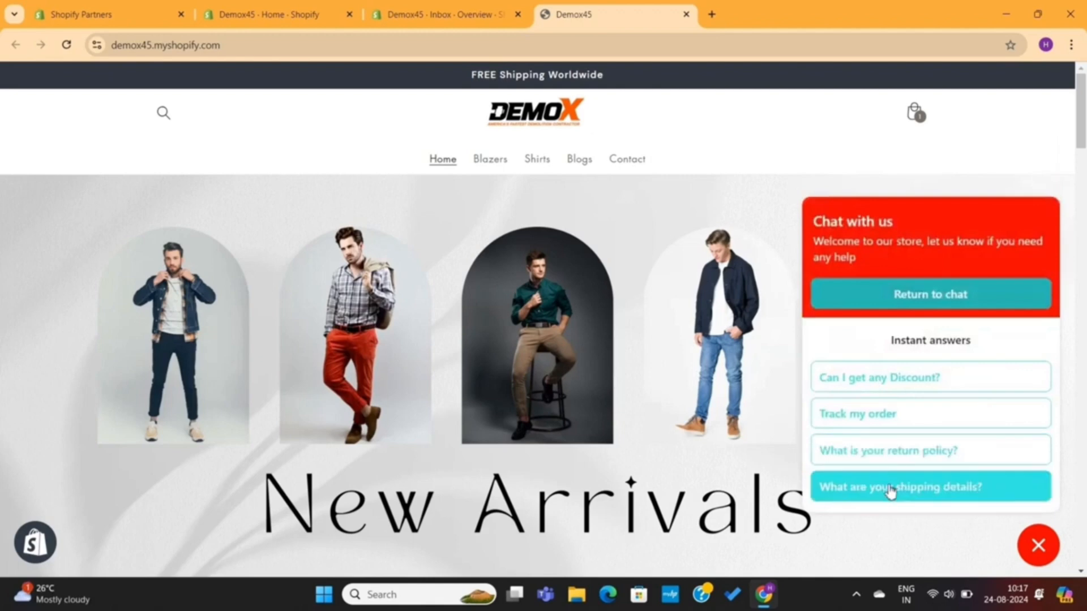
pyautogui.click(890, 491)
# Step: Send the chat message 'I am not able to make payment' from the storefront
pyautogui.click(852, 464)
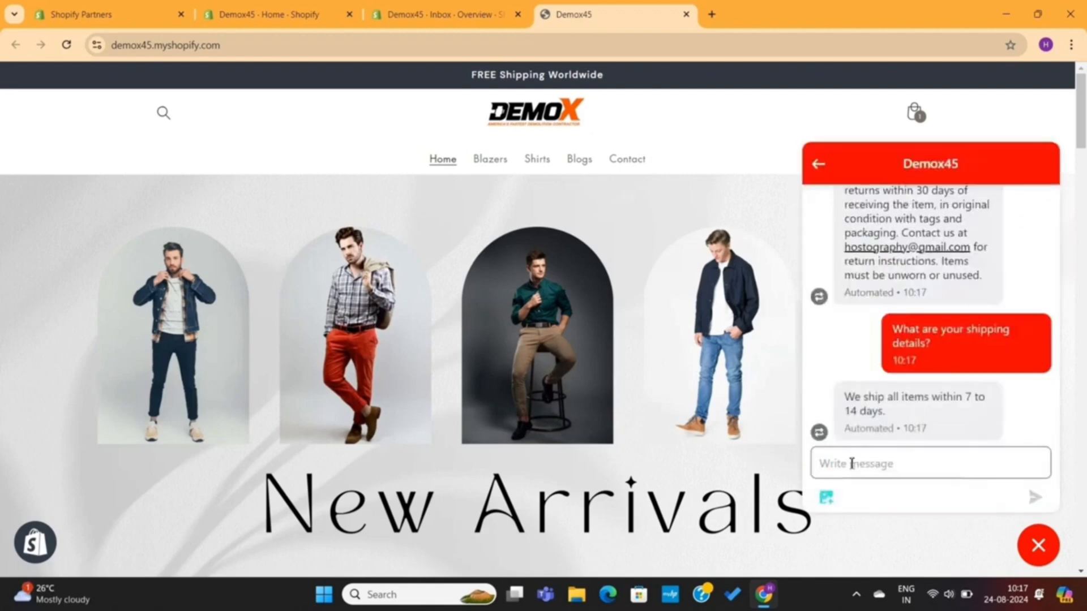
pyautogui.scroll(-2, 902, 460)
pyautogui.write('I am not able to make payment.')
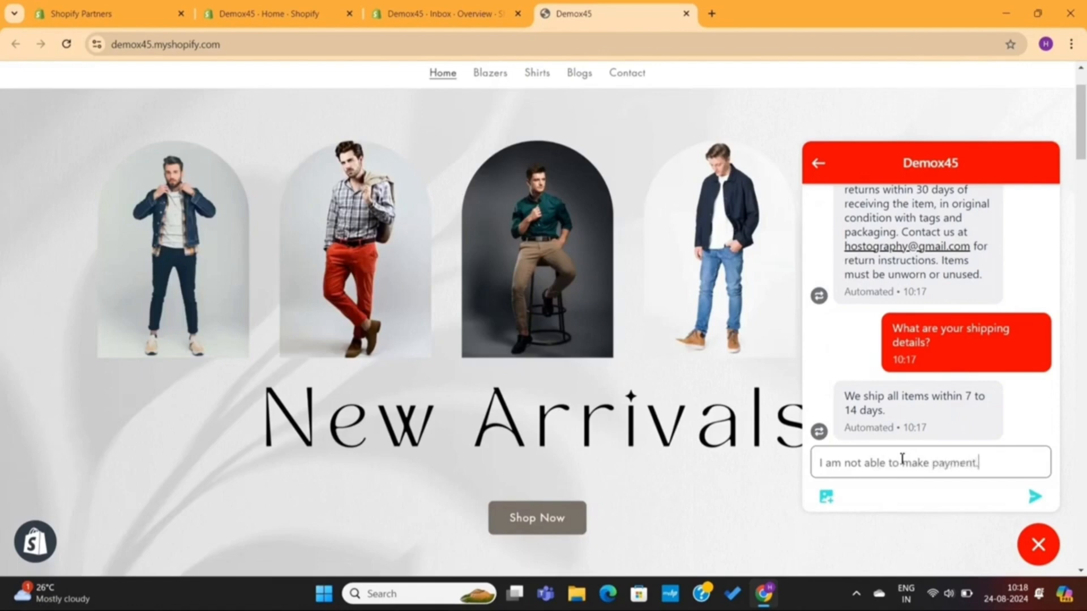
pyautogui.press('Return')
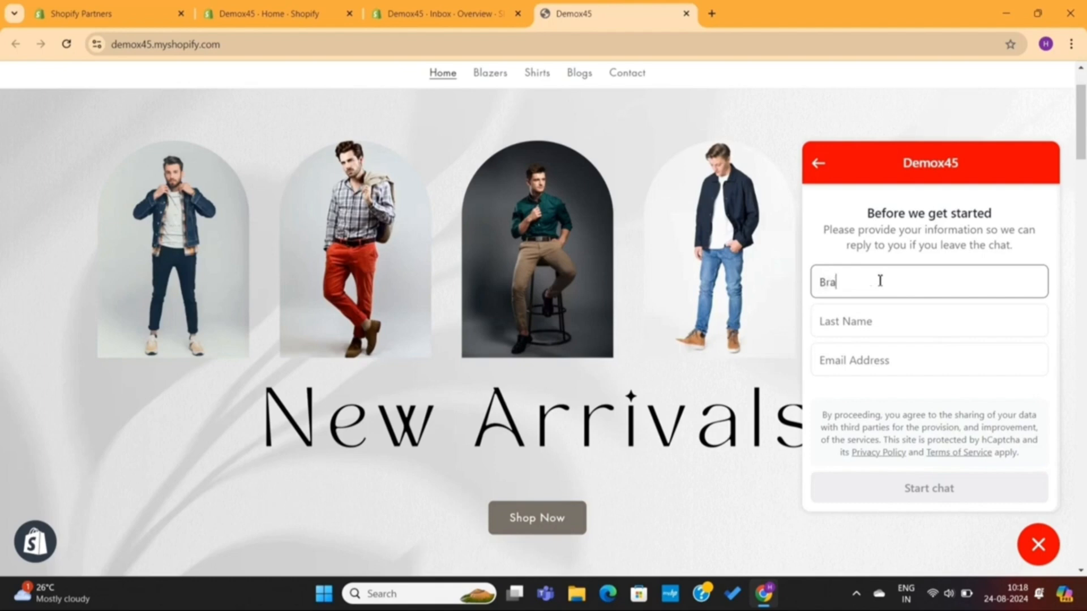
# Step: Fill in the pre-chat form with the customer's first name, last name and e-mail, and start the chat
pyautogui.click(860, 352)
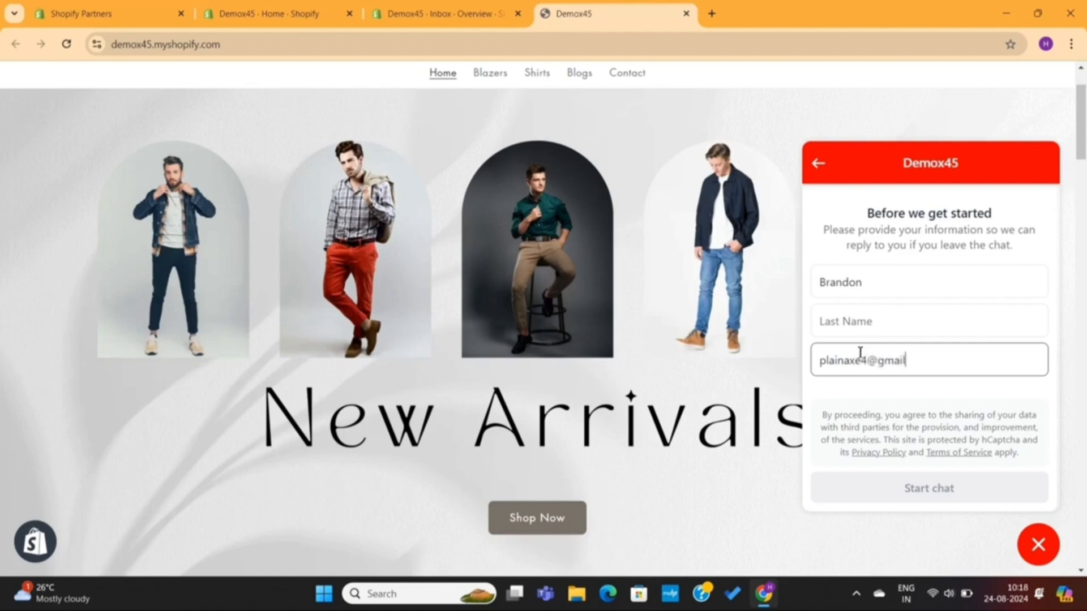
pyautogui.click(893, 326)
pyautogui.write('Box')
pyautogui.click(906, 490)
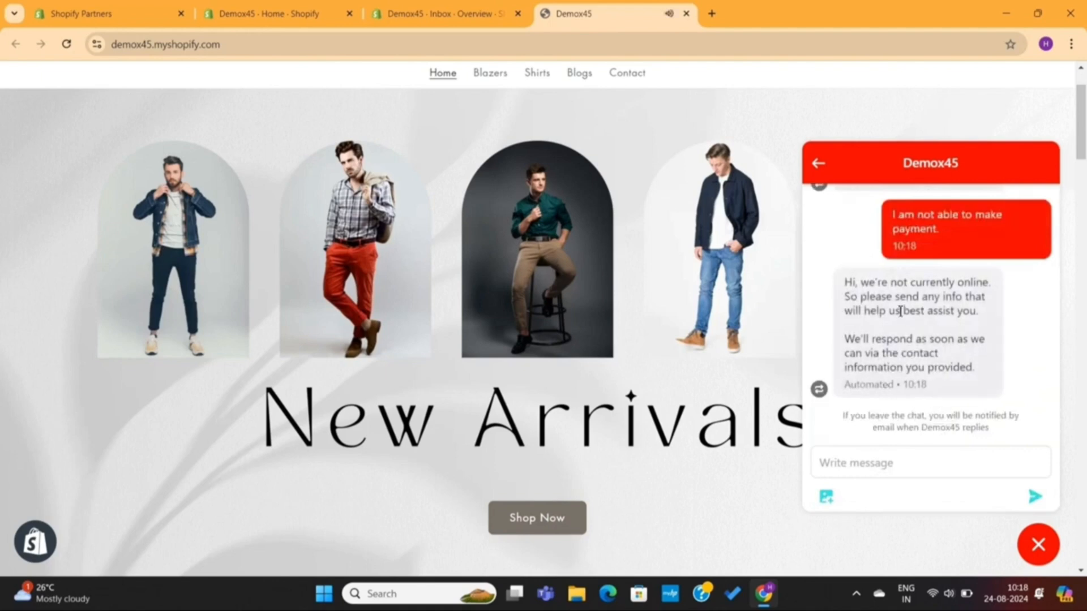
# Step: Highlight the automated first reply message in the storefront chat
pyautogui.moveTo(846, 283); pyautogui.dragTo(995, 319)
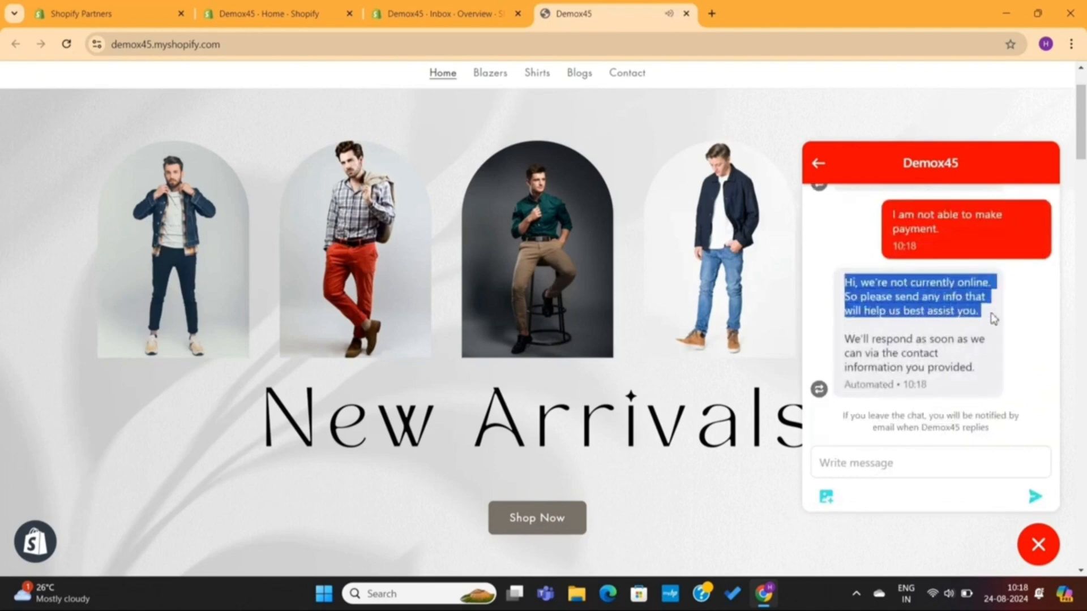
pyautogui.tripleClick(913, 342)
pyautogui.click(912, 344)
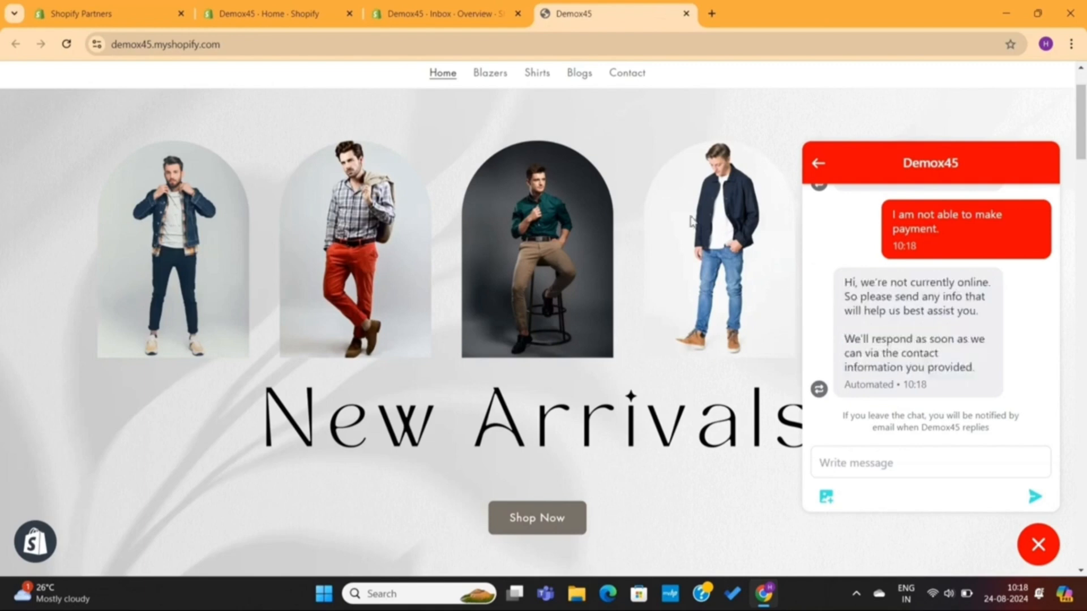
# Step: Switch to the Inbox overview in the admin and open the messages
pyautogui.click(441, 14)
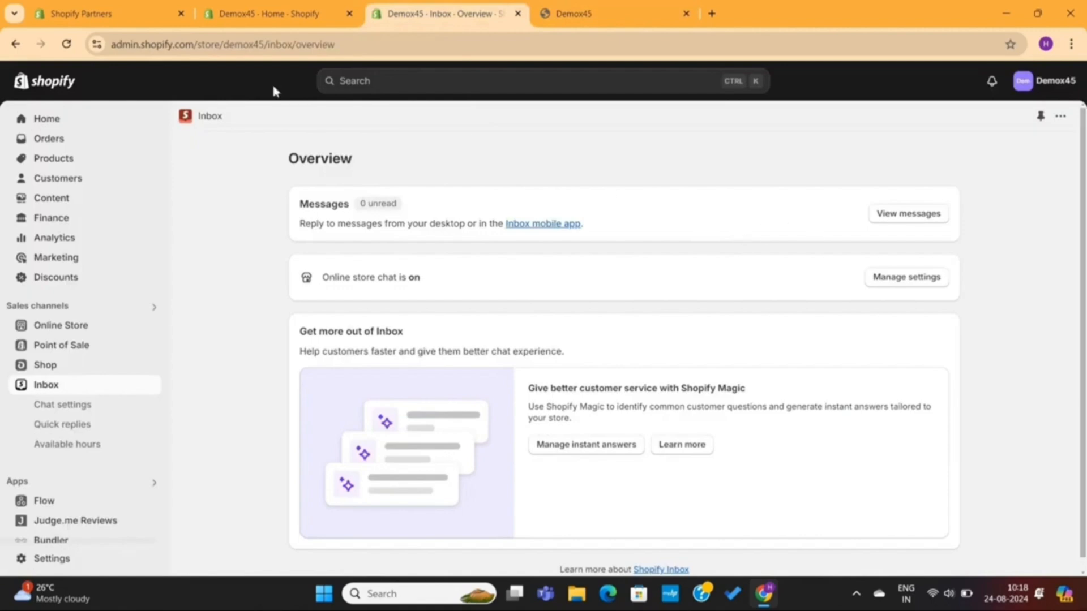
pyautogui.click(73, 43)
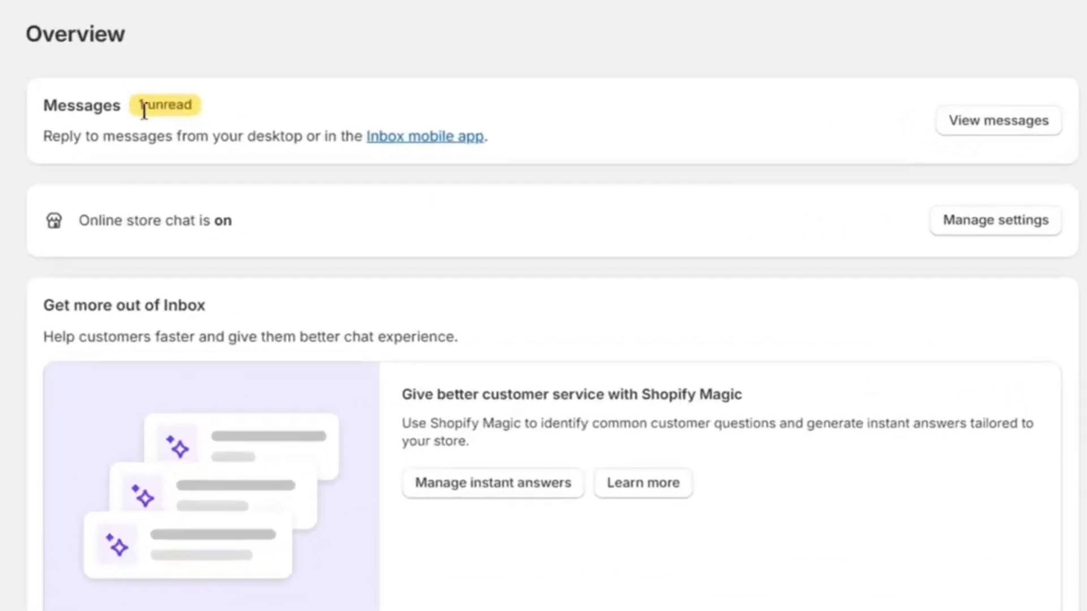
pyautogui.click(228, 103)
pyautogui.click(963, 128)
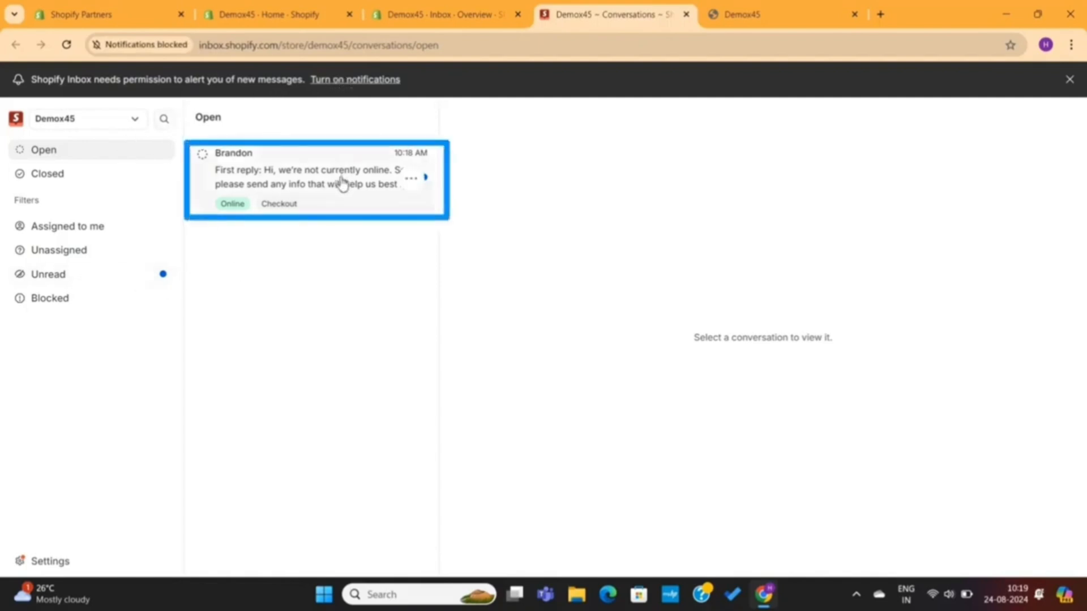
# Step: Open the customer's conversation and reply 'Hey there, I see, what payment methods are you using? If you are facing any errors, please share the screenshot'
pyautogui.click(316, 176)
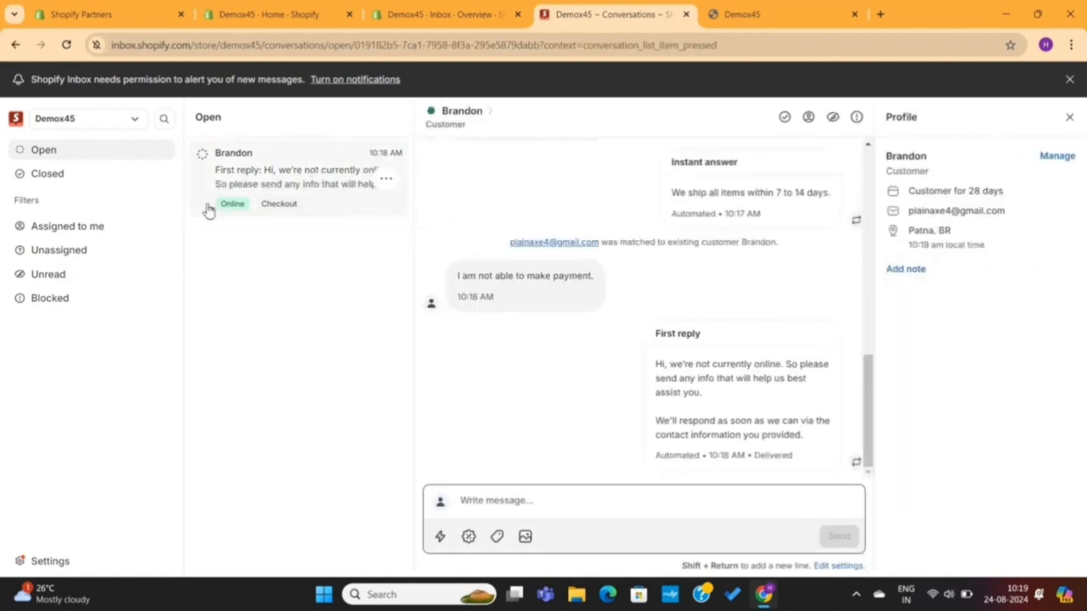
pyautogui.write('Hey there, I see, what payment')
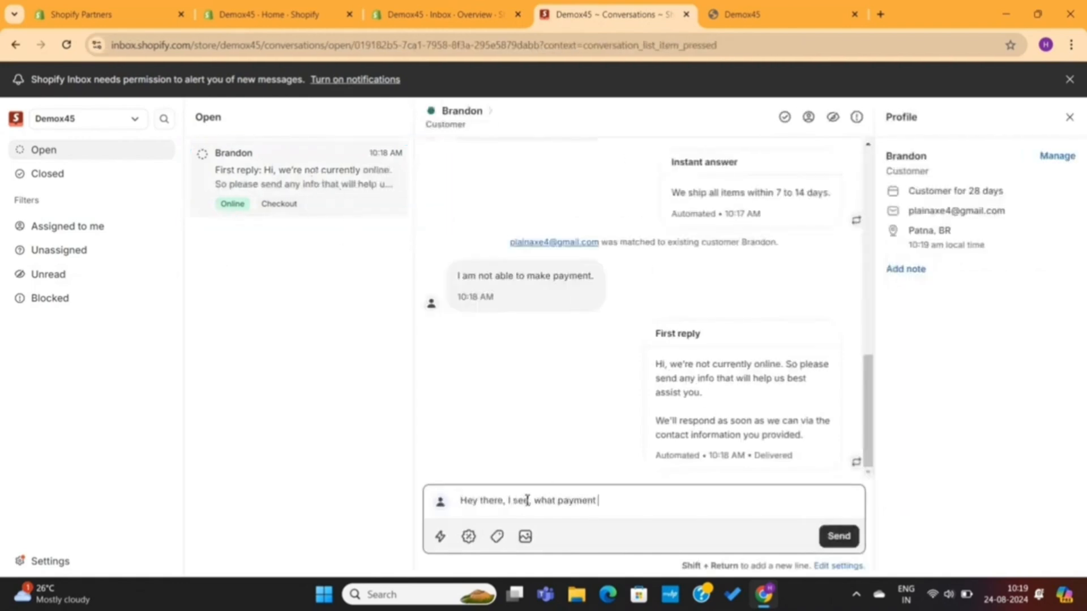
pyautogui.write(' methods are you using? If you are facing any errors, please share the screenshot')
pyautogui.press('Return')
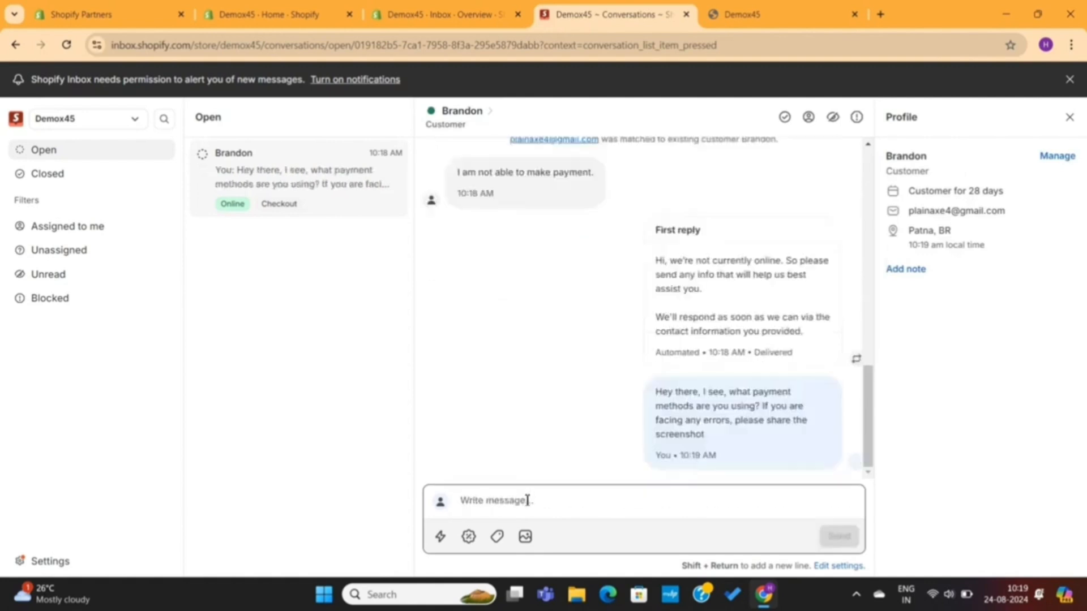
# Step: Review the sent reply in the Inbox conversation and in the storefront chat
pyautogui.tripleClick(705, 406)
pyautogui.click(756, 406)
pyautogui.click(759, 12)
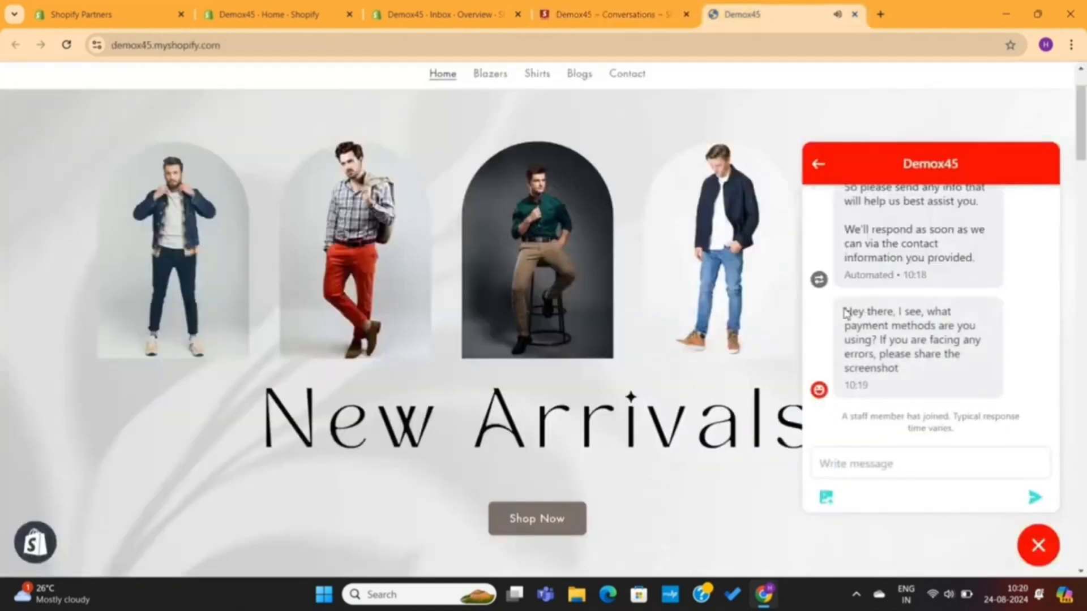
pyautogui.moveTo(845, 313); pyautogui.dragTo(915, 379)
pyautogui.click(916, 379)
# Step: Send 'I am using stripe' as the customer from the storefront chat
pyautogui.click(871, 464)
pyautogui.write('I am using')
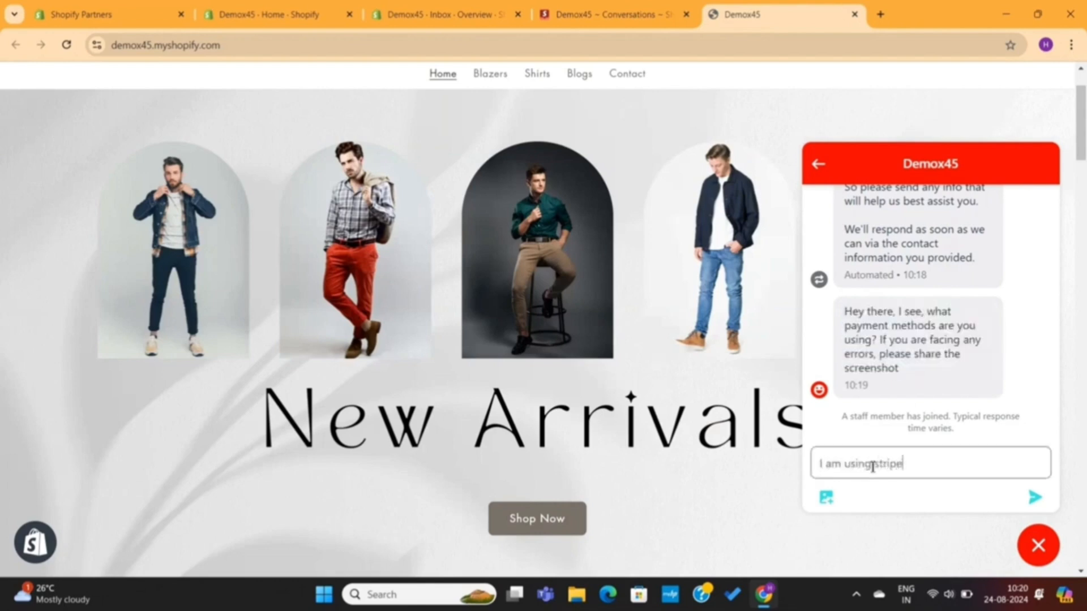
pyautogui.write(' stripe')
pyautogui.press('Return')
# Step: Reply 'Cool, here's the solution' in the Inbox conversation
pyautogui.click(617, 18)
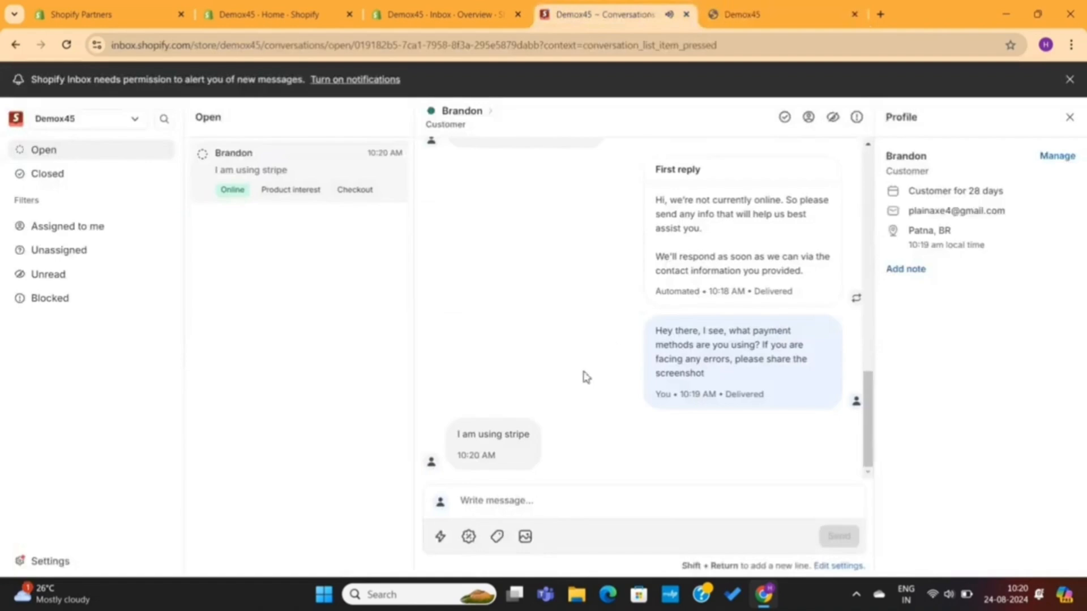
pyautogui.click(559, 504)
pyautogui.write("Cool, here's the solution")
pyautogui.press('Return')
# Step: Send 'got it, thanks' as the customer from the storefront chat
pyautogui.click(781, 15)
pyautogui.click(866, 464)
pyautogui.write('got it')
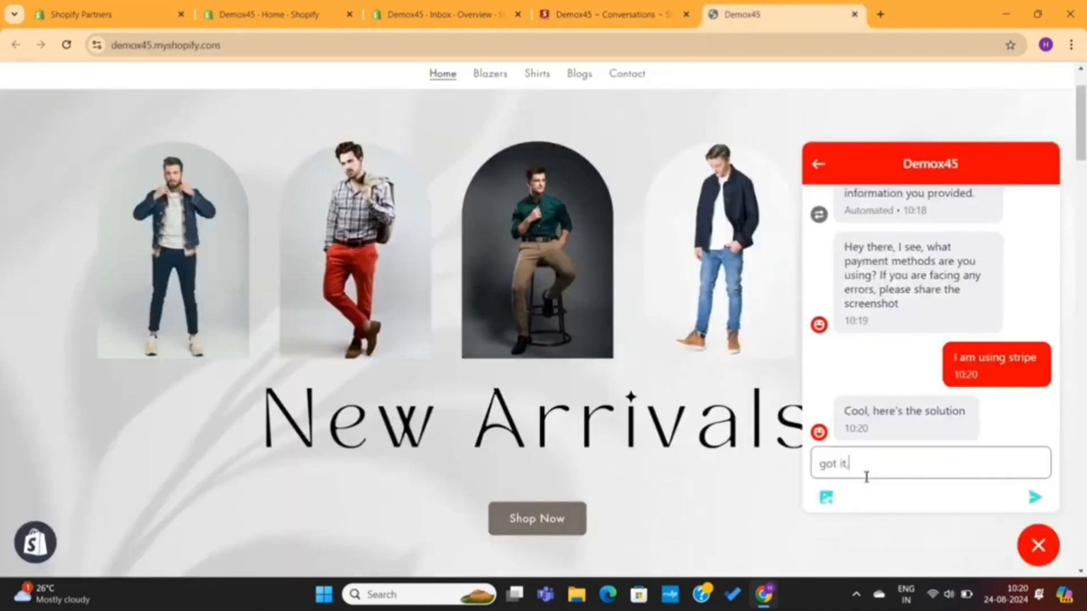
pyautogui.write(', thanks')
pyautogui.press('Return')
# Step: Reply 'Your most welcome' in the Inbox conversation
pyautogui.click(614, 15)
pyautogui.click(545, 503)
pyautogui.write('Your most welcome')
pyautogui.press('Return')
# Step: Insert the Thanks quick reply into the Inbox message, remove its leading 'Thanks! ' and send it
pyautogui.click(779, 14)
pyautogui.click(614, 15)
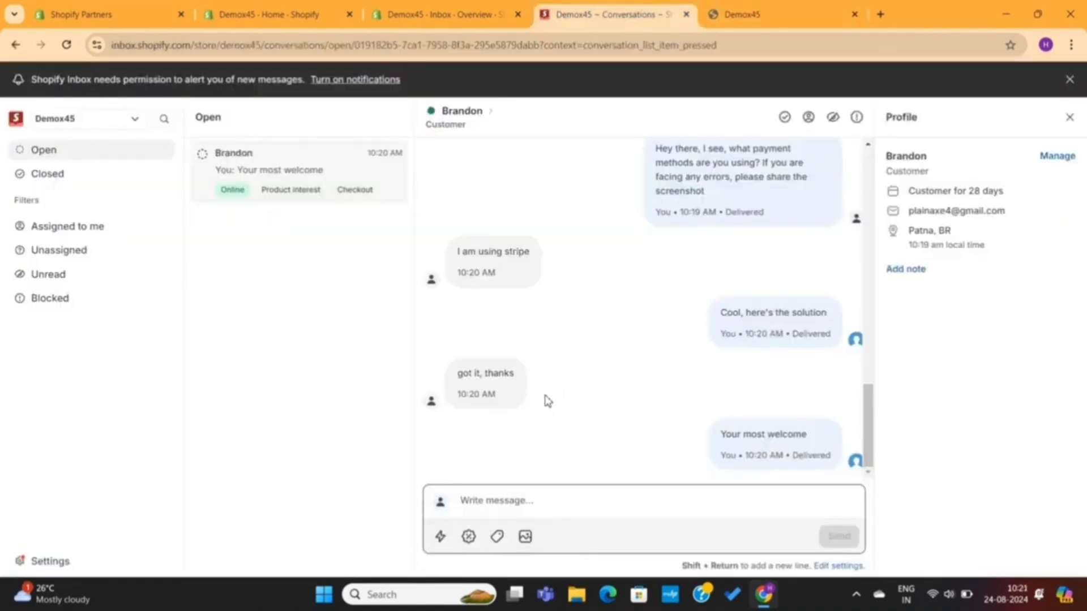
pyautogui.click(441, 537)
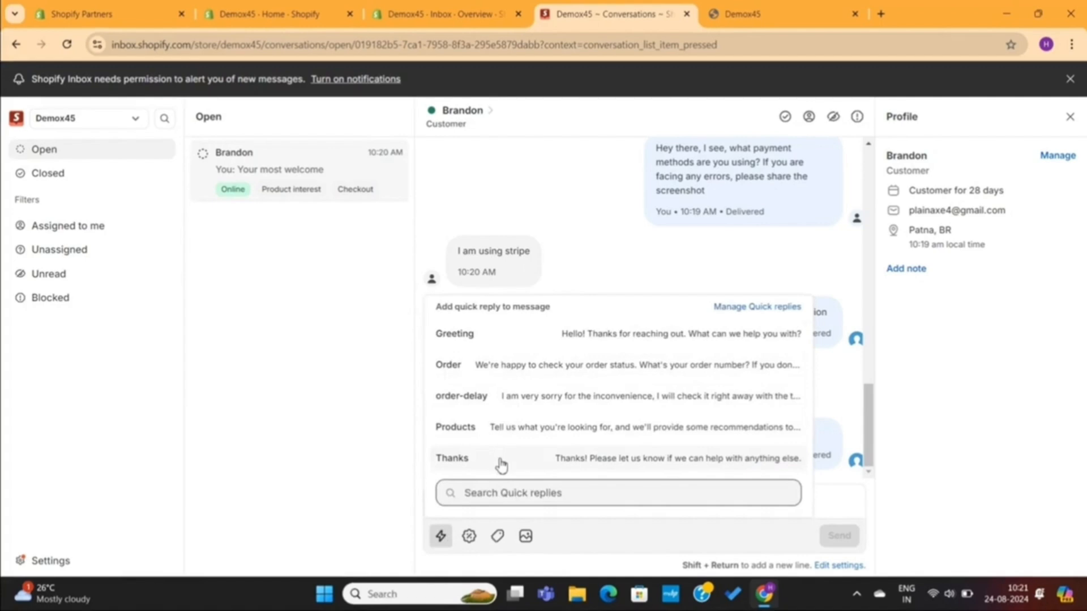
pyautogui.click(575, 459)
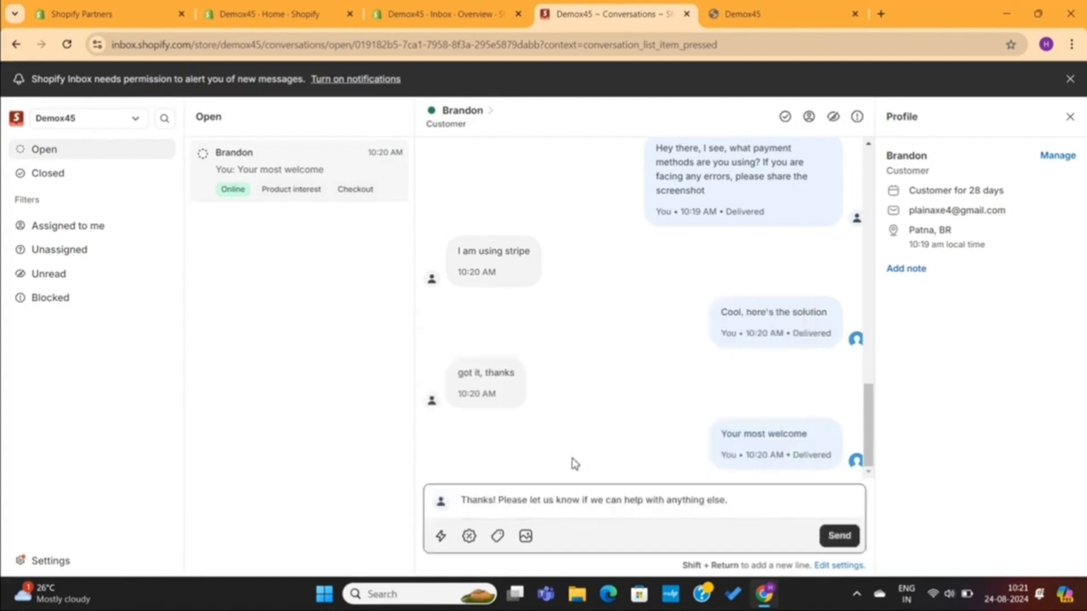
pyautogui.moveTo(500, 503); pyautogui.dragTo(455, 508)
pyautogui.press('BackSpace')
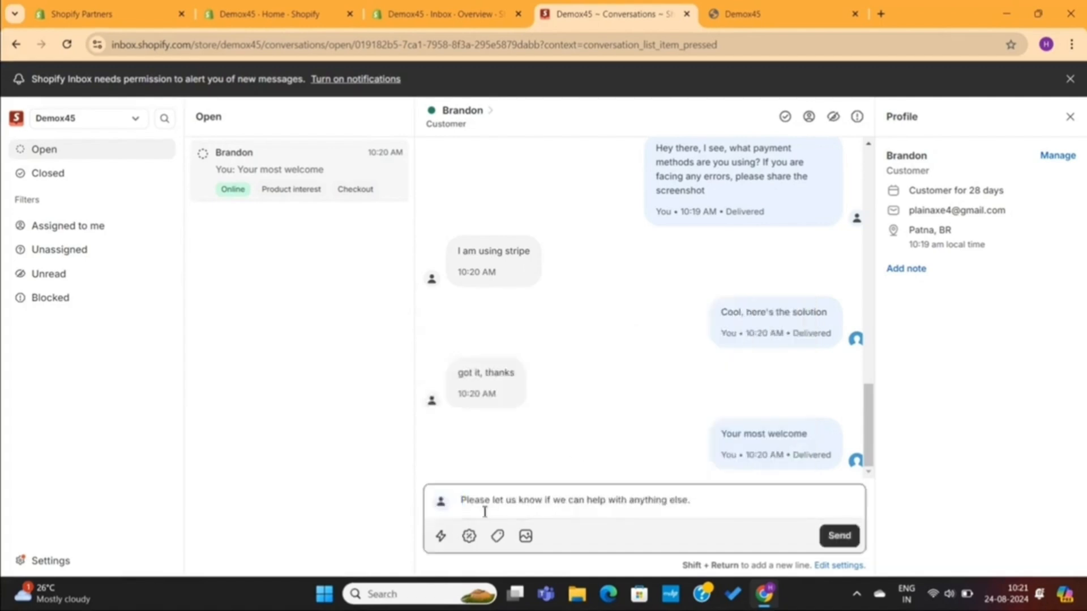
pyautogui.click(840, 536)
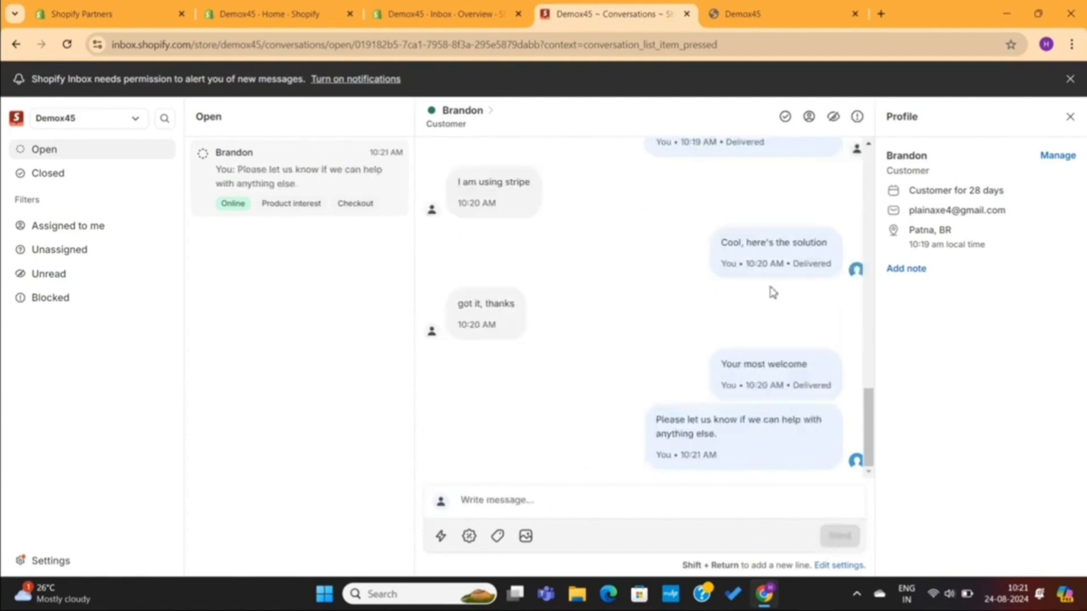
# Step: Browse the discount, product and photo/video attachment options in the message composer without adding anything
pyautogui.click(470, 537)
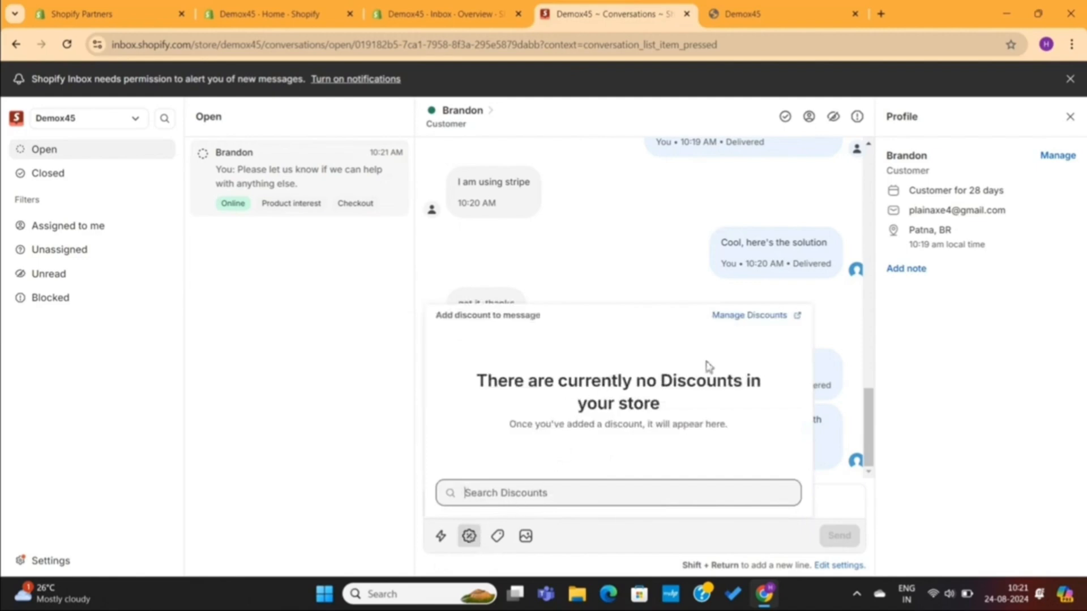
pyautogui.click(585, 238)
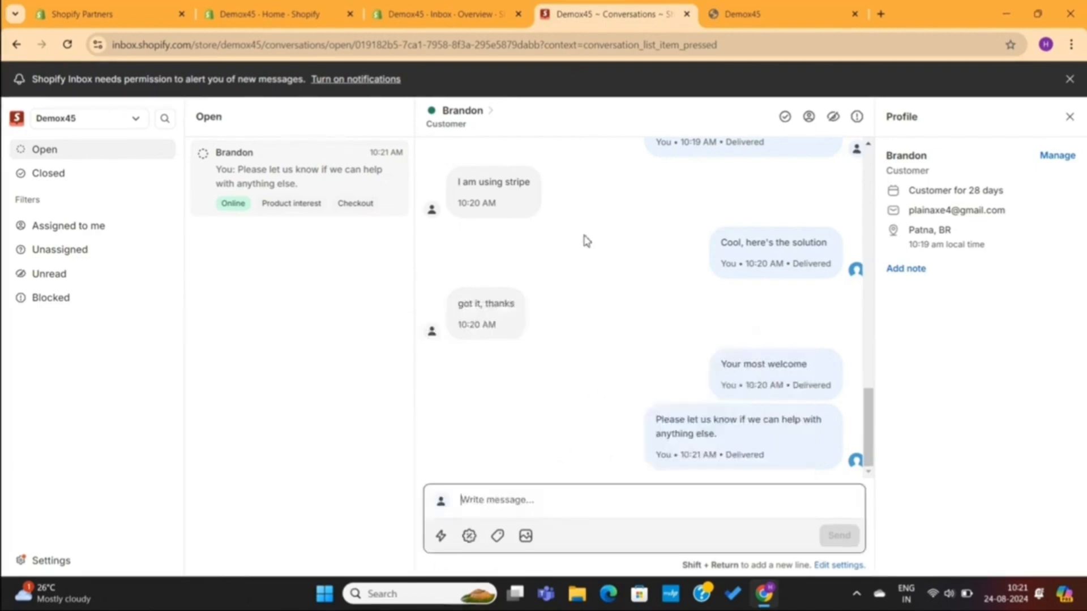
pyautogui.click(498, 541)
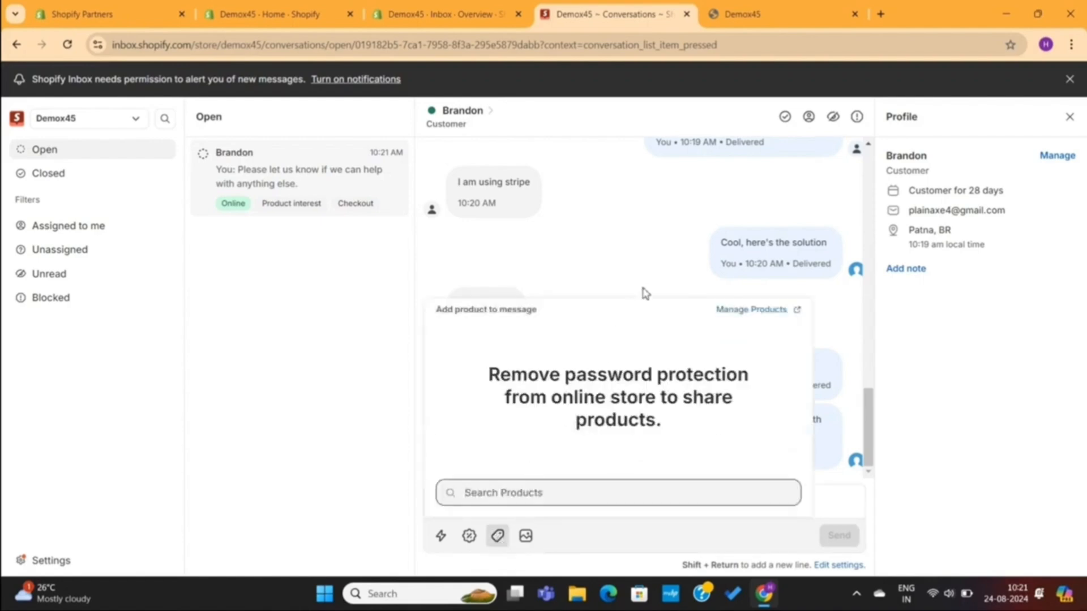
pyautogui.click(649, 244)
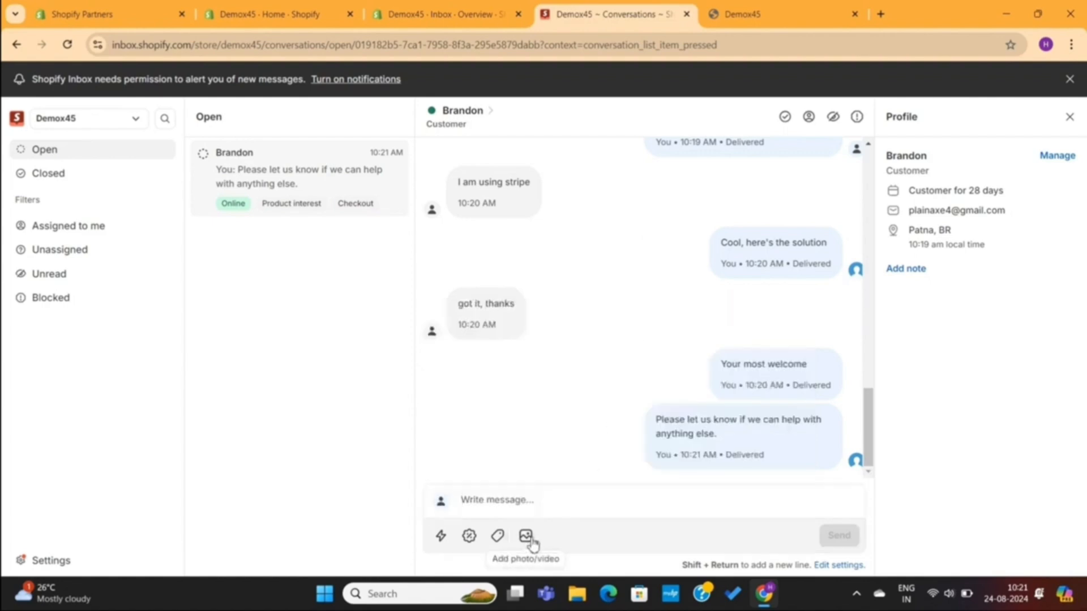
pyautogui.click(527, 538)
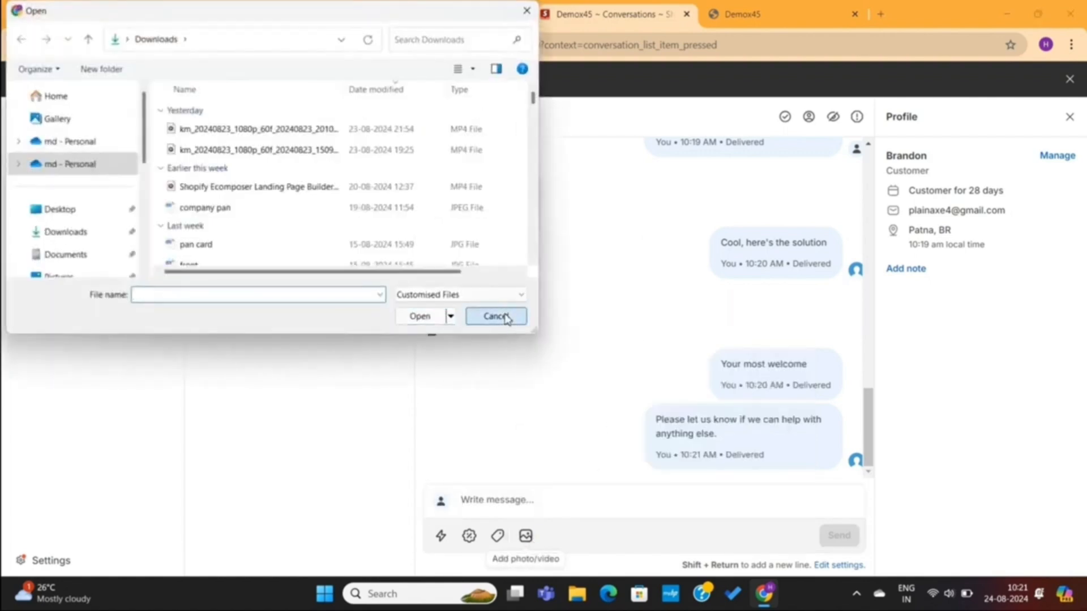
pyautogui.click(496, 316)
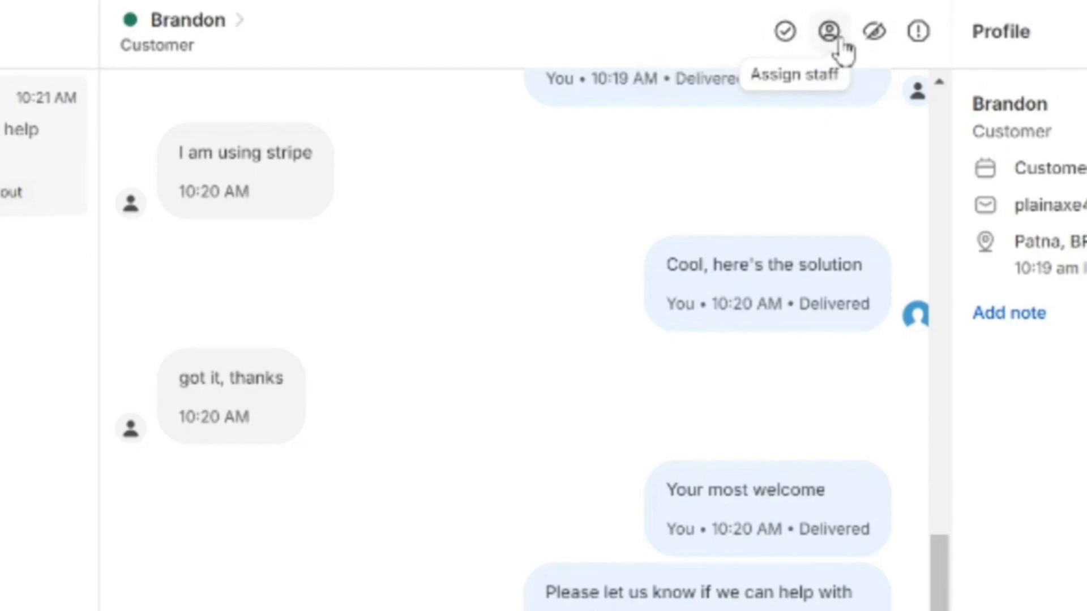
# Step: Close the customer's conversation and browse the Closed, Assigned to me, Unassigned, Unread and Blocked filters
pyautogui.click(787, 36)
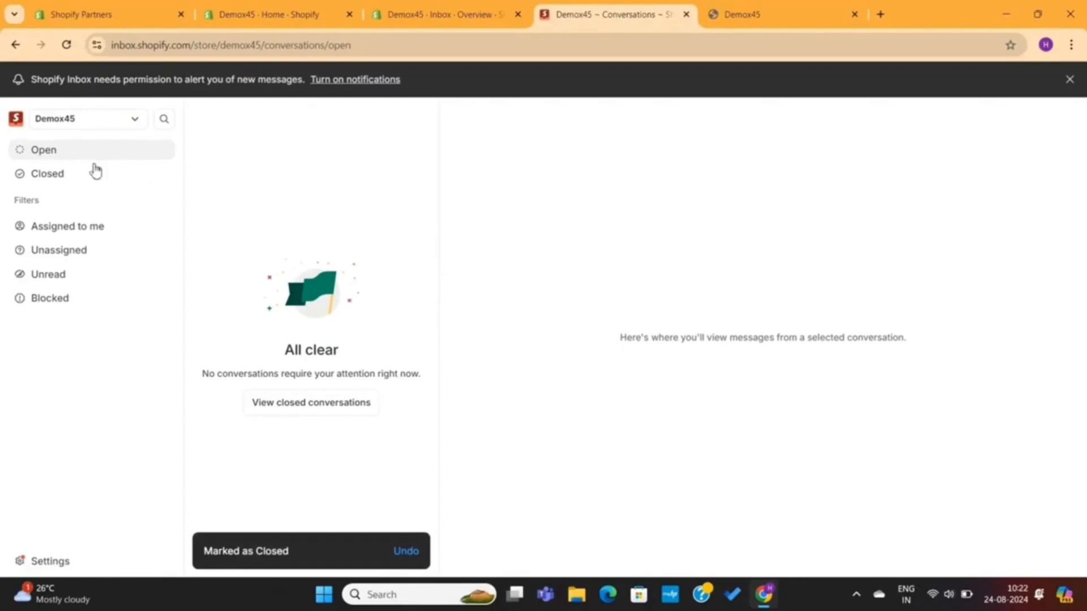
pyautogui.click(71, 177)
pyautogui.click(89, 226)
pyautogui.click(96, 254)
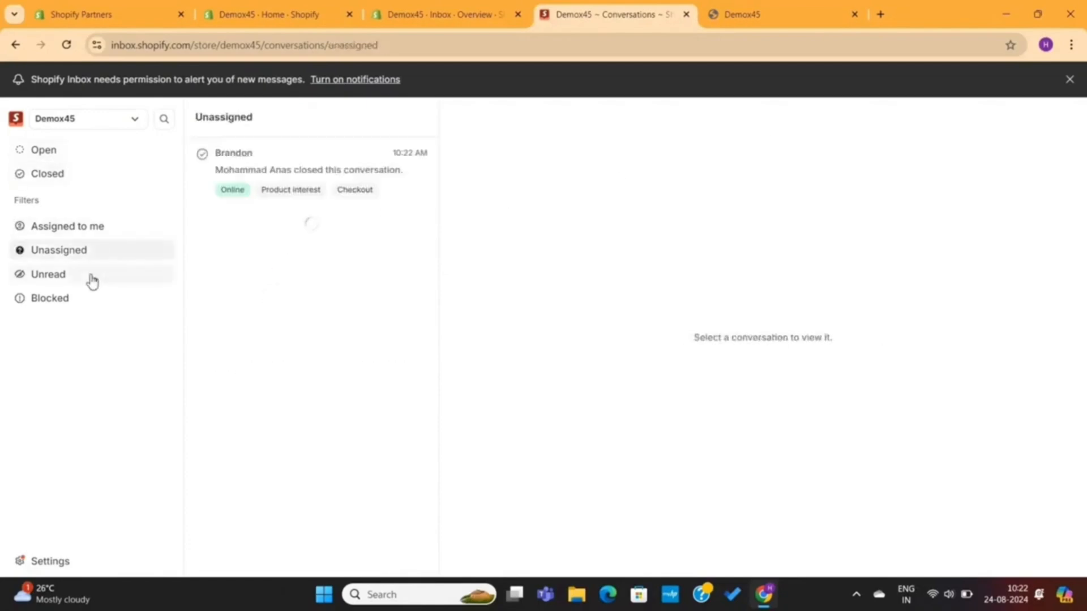
pyautogui.click(91, 277)
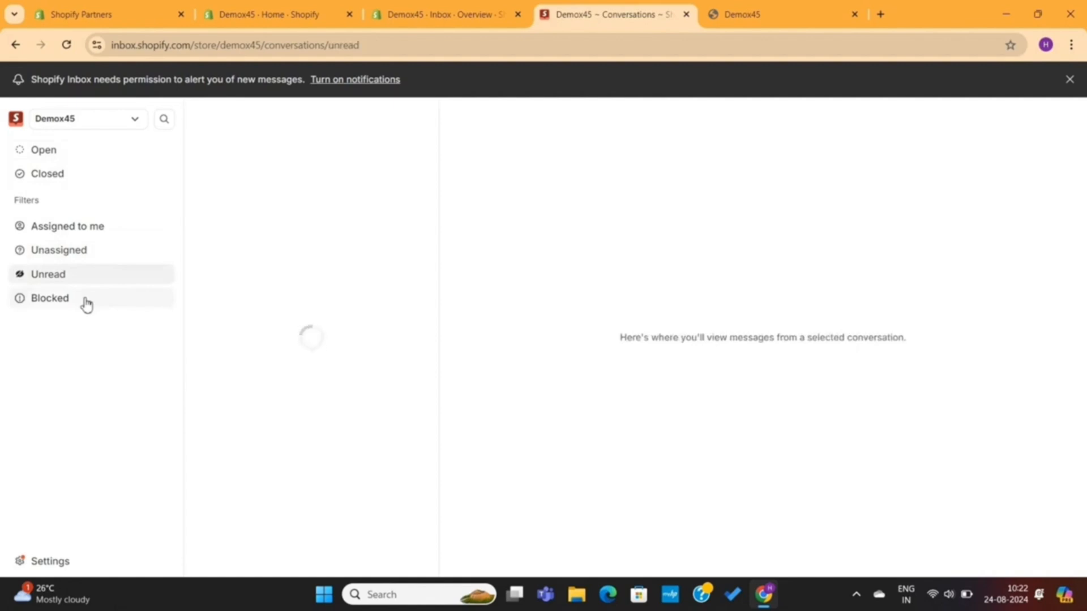
pyautogui.click(86, 305)
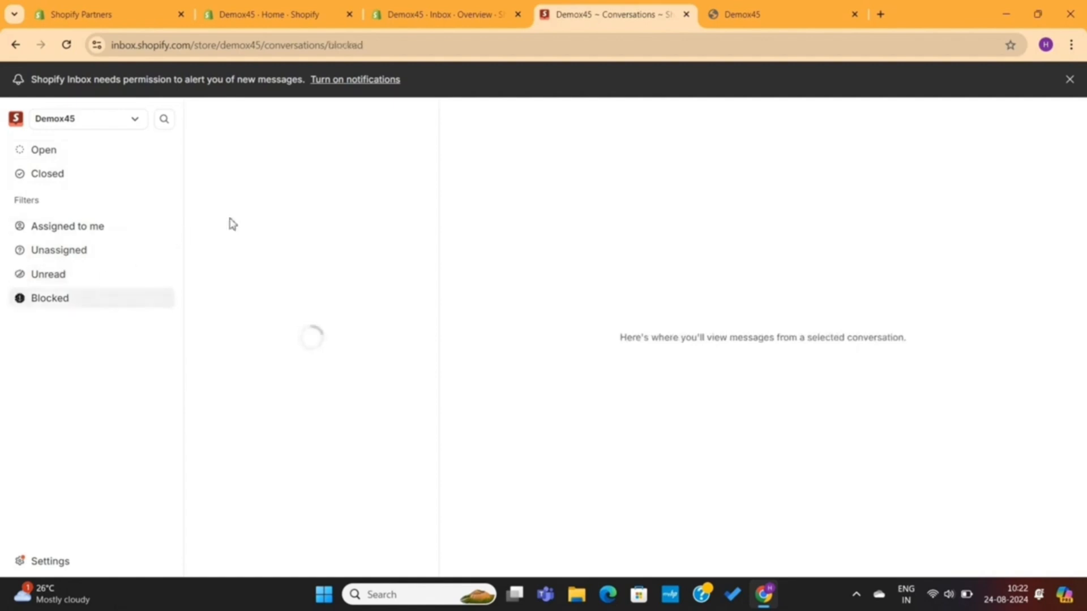
# Step: Review the Inbox settings pages for overview, notifications, quick replies and message preferences
pyautogui.click(46, 562)
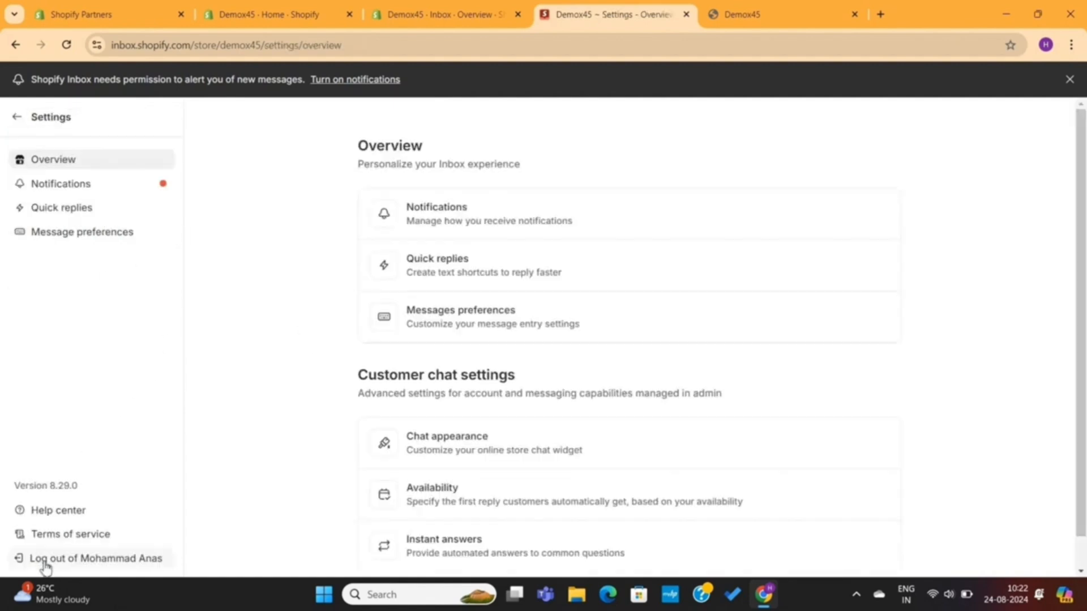
pyautogui.scroll(-1, 503, 357)
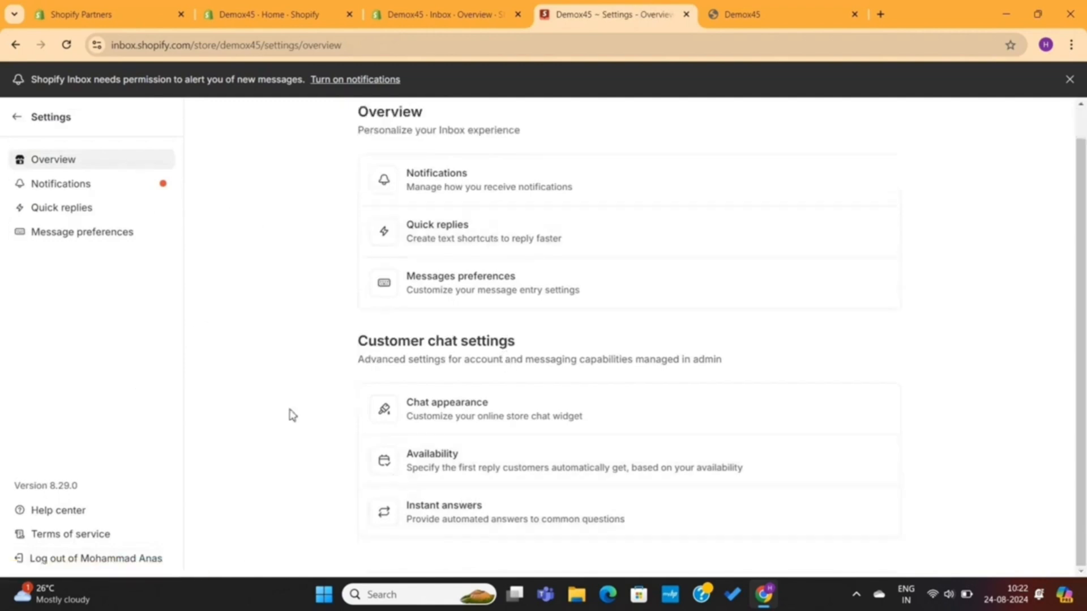
pyautogui.click(117, 189)
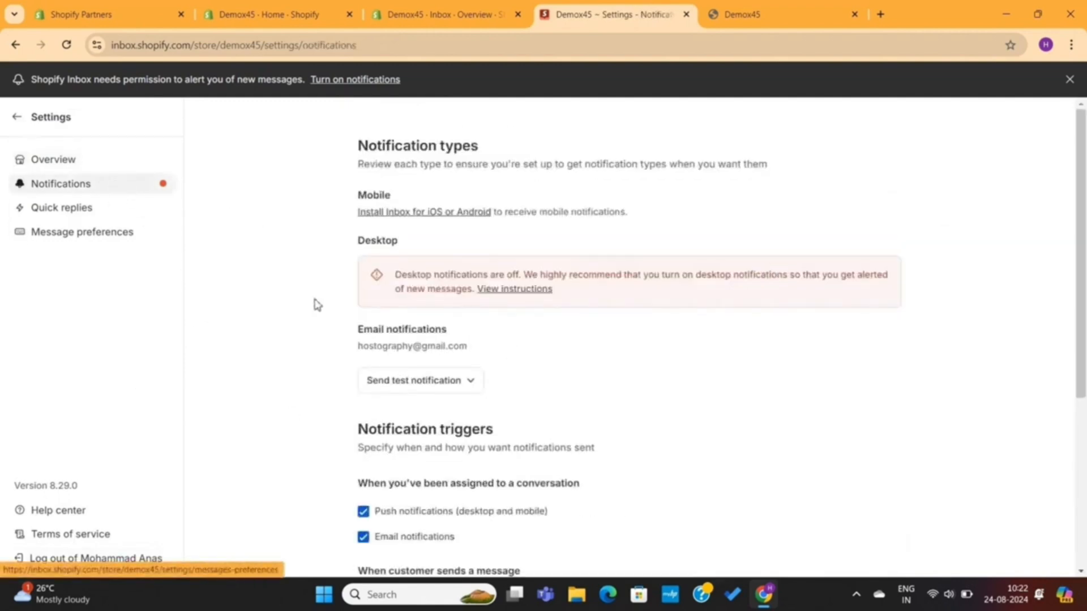
pyautogui.scroll(-5, 375, 331)
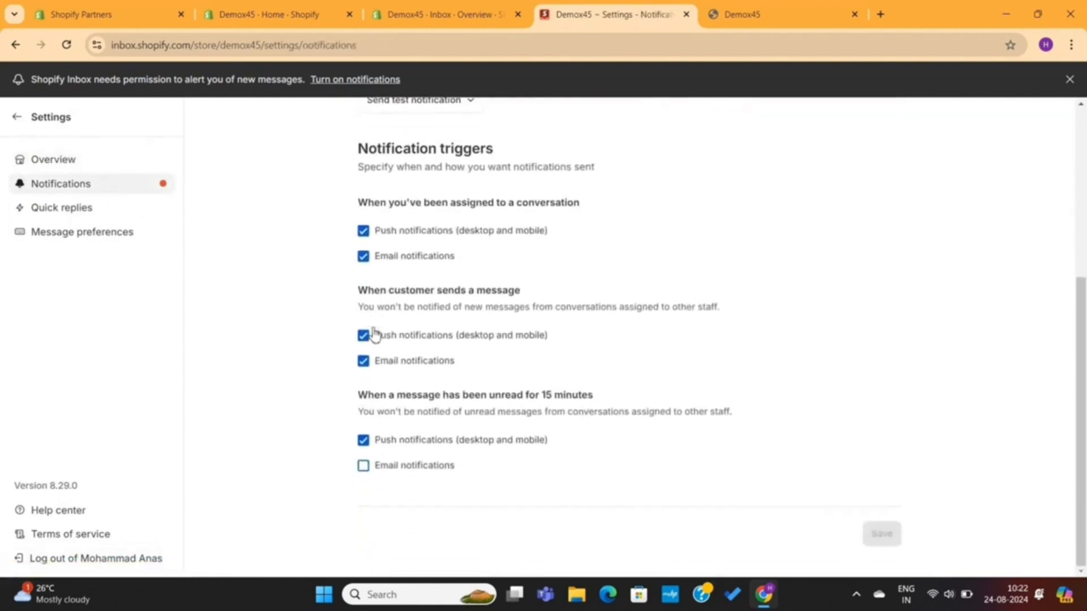
pyautogui.click(85, 207)
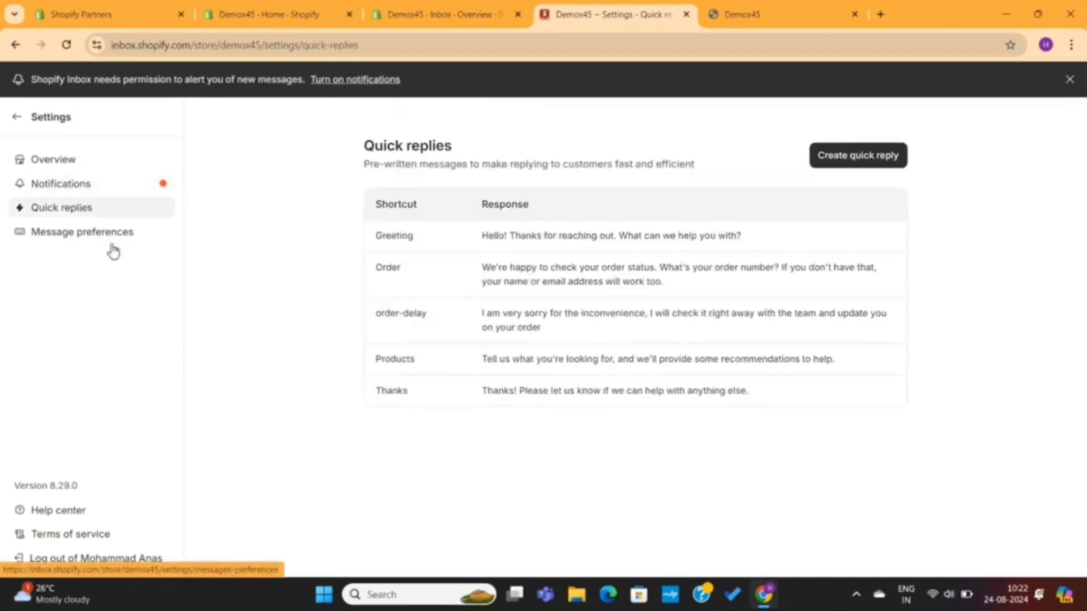
pyautogui.click(113, 250)
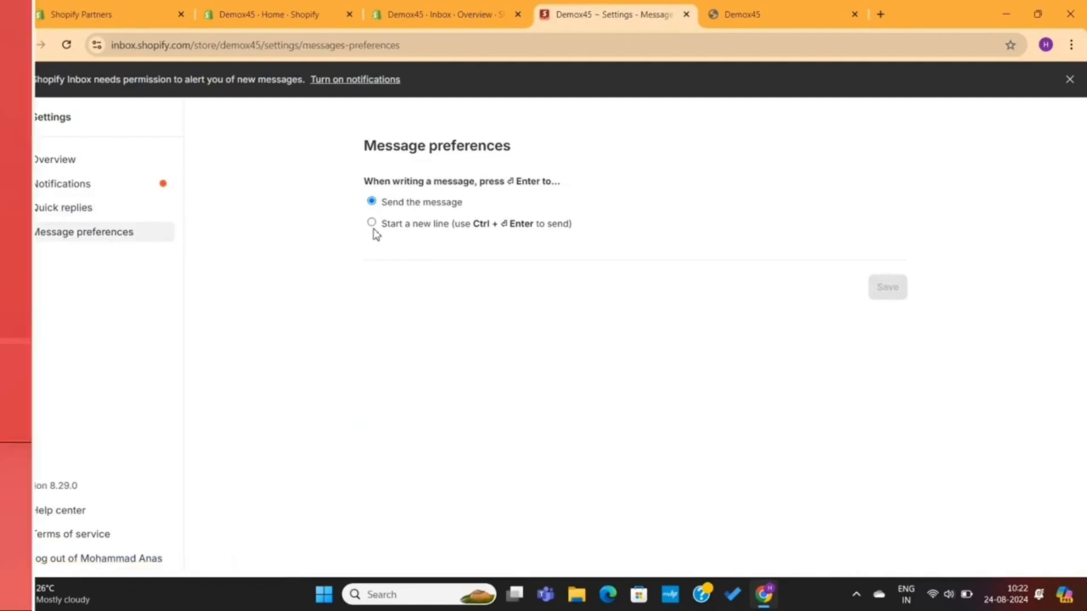